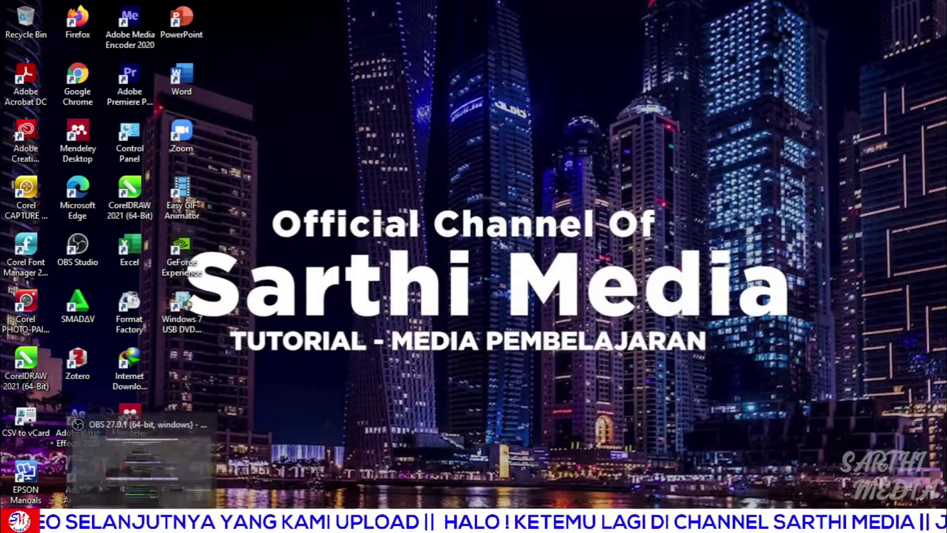
Launch Excel from the Office apps folder in the Start menu.
click(12, 517)
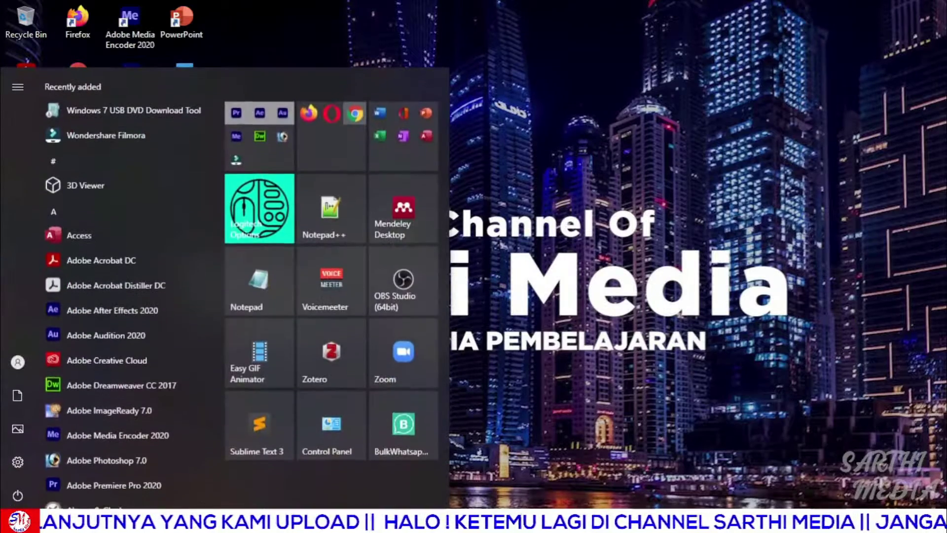
click(395, 159)
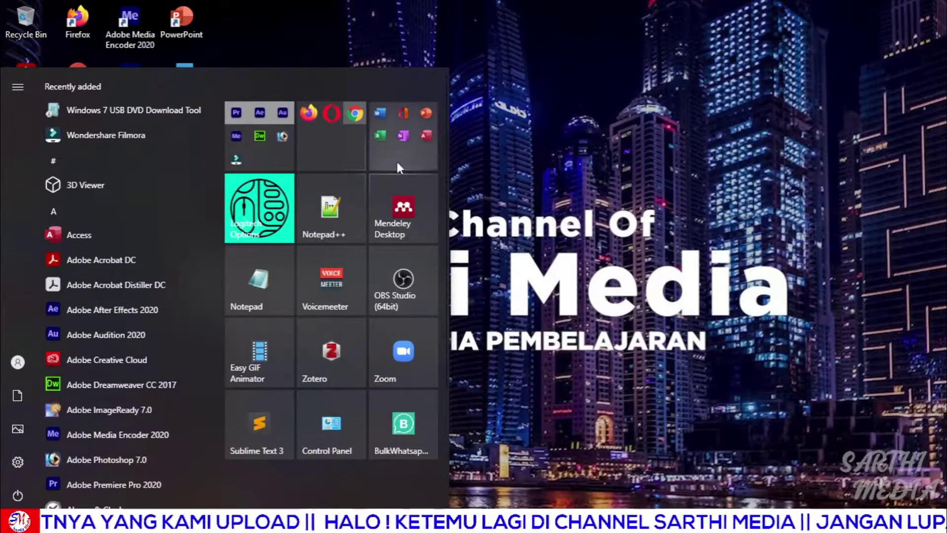
click(262, 303)
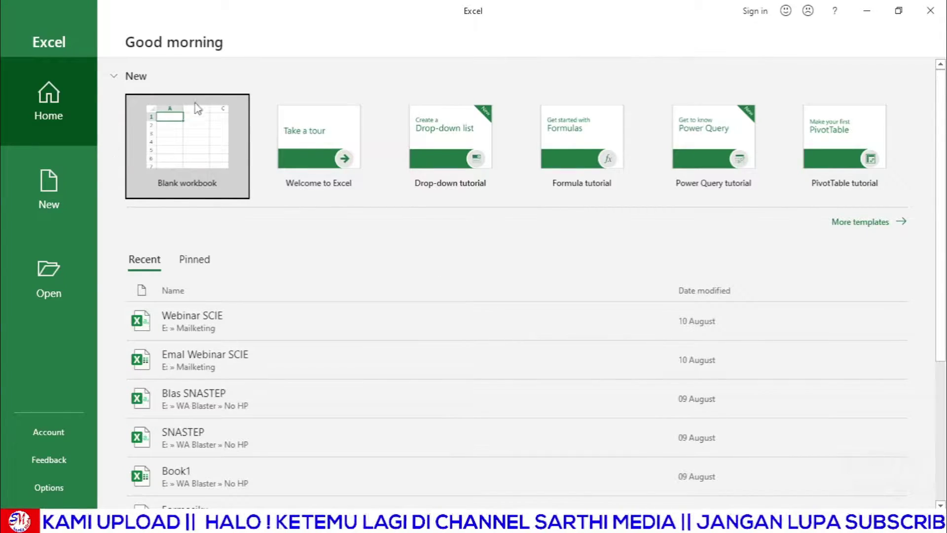
Create a new blank workbook, Book1, from the Excel start screen.
click(187, 177)
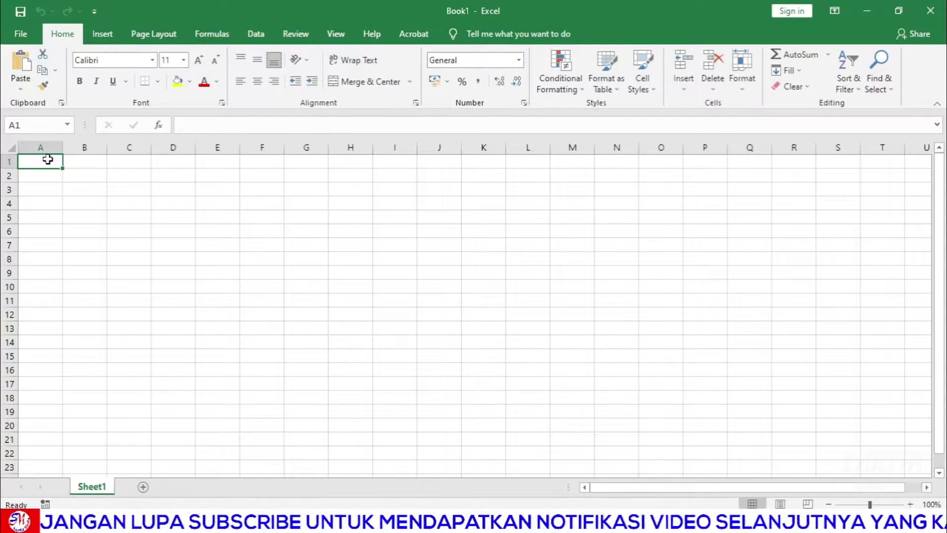
Enter the headers No, Nama Link and QR Code in cells A1, B1 and C1.
text(No)
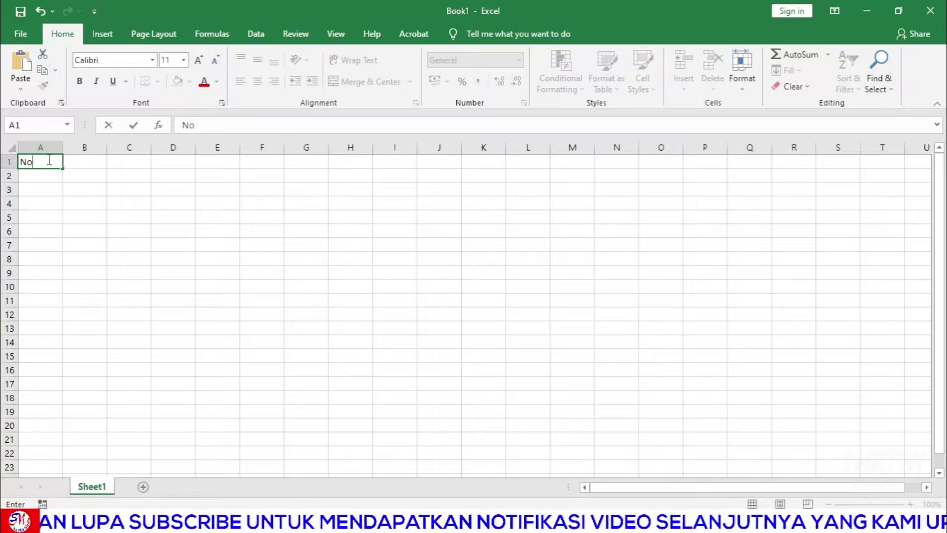
key(Tab)
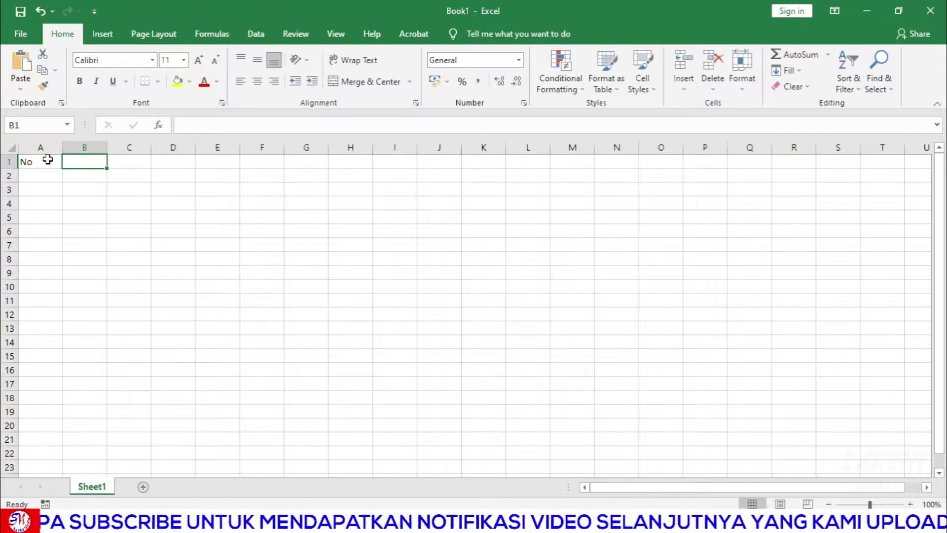
text(Nama )
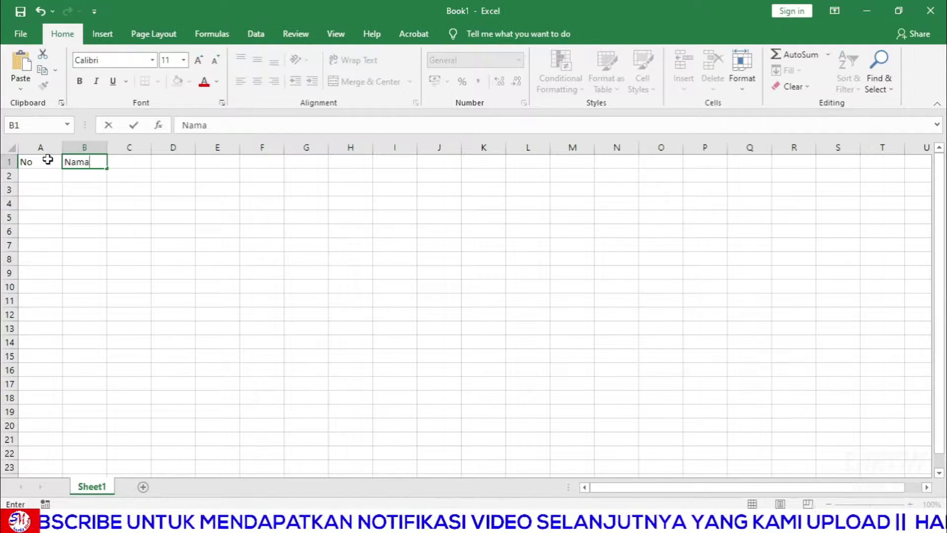
text(Lin)
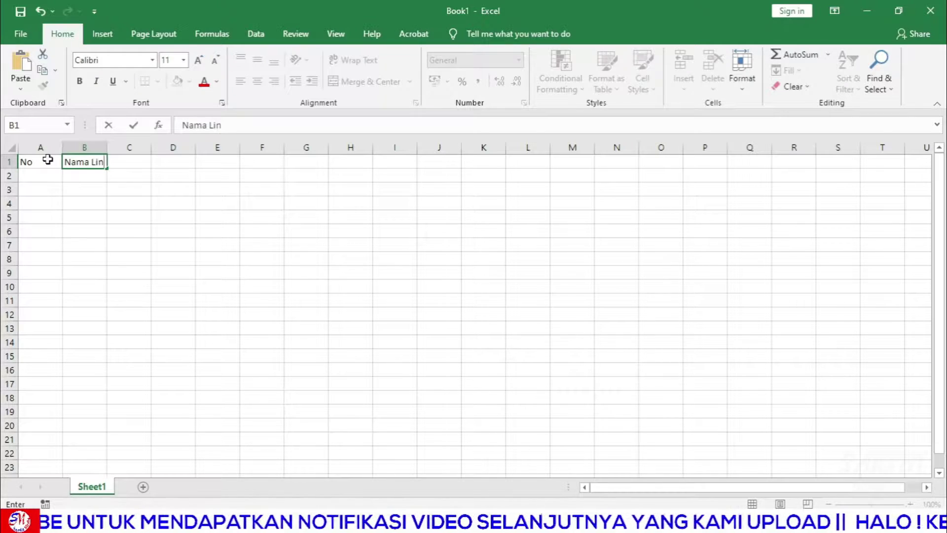
text(k)
key(Tab)
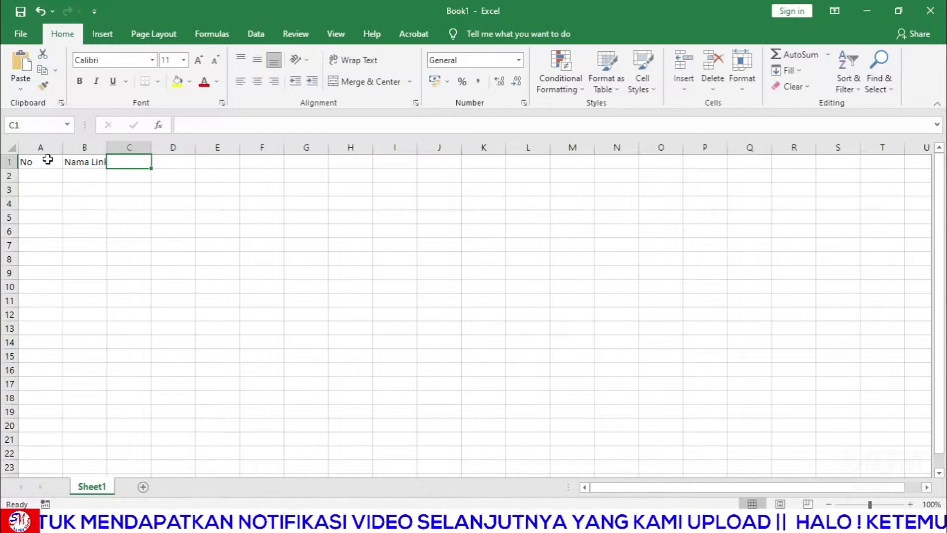
text(QR)
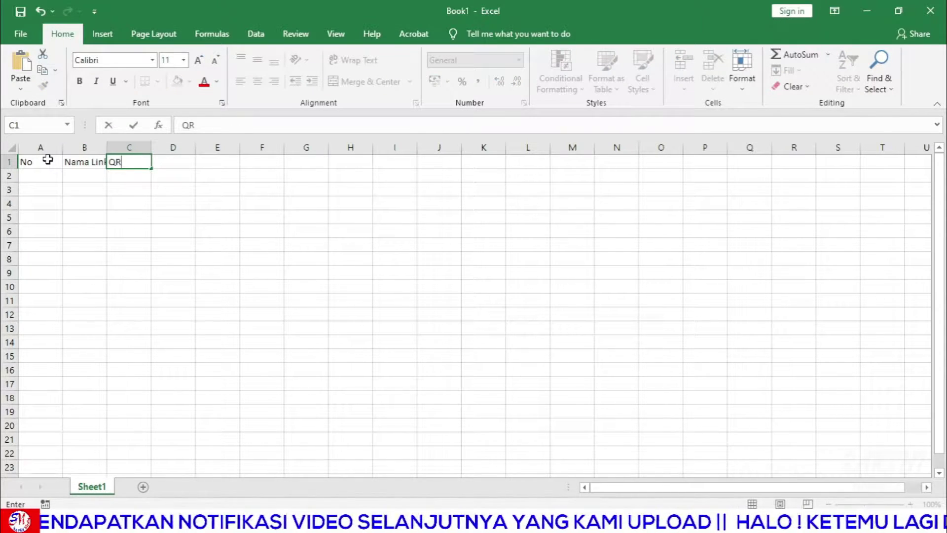
text( Co)
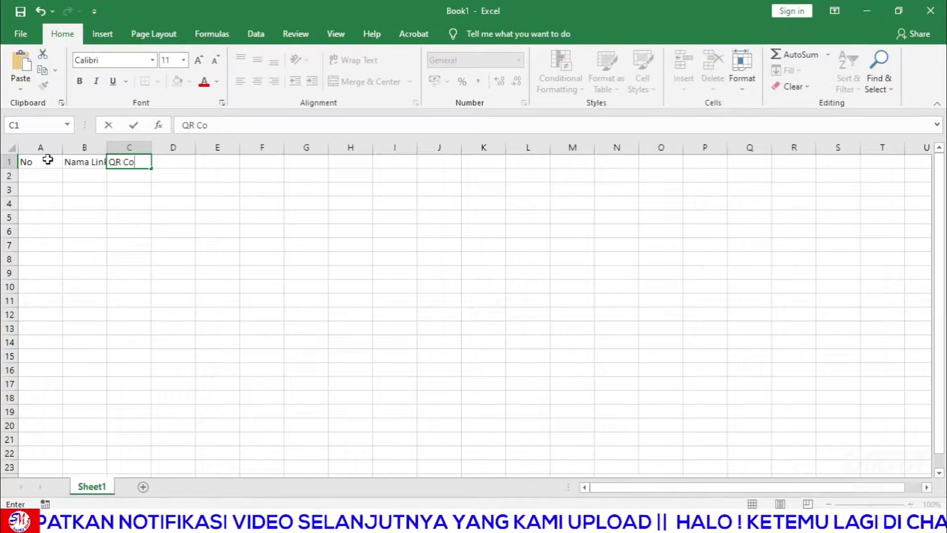
text(de)
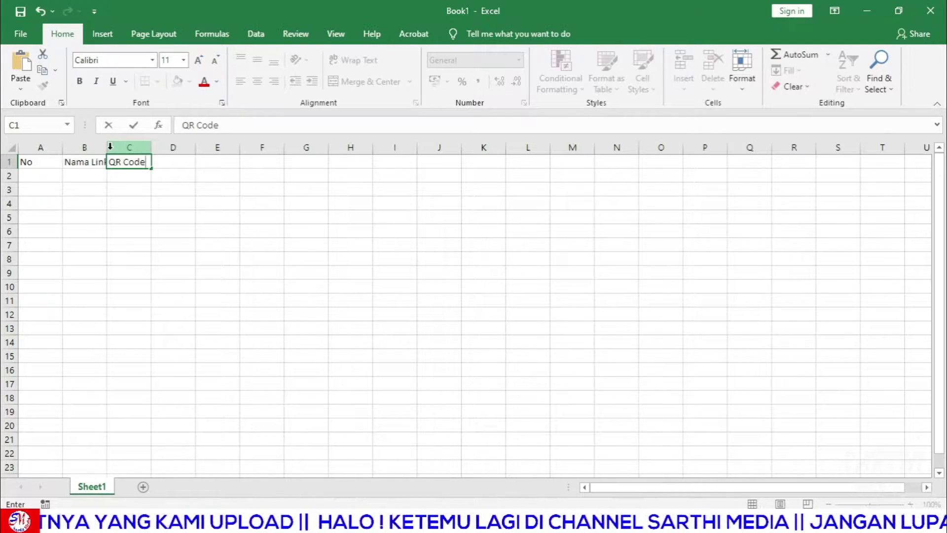
Widen columns B and C, narrow column A, and make row 2 tall for a QR code.
click(108, 173)
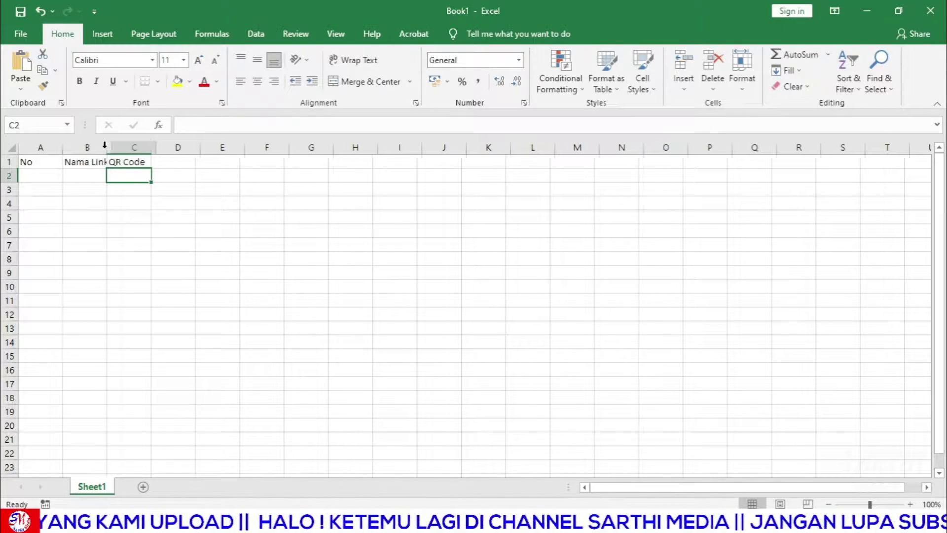
drag(107, 147, 205, 157)
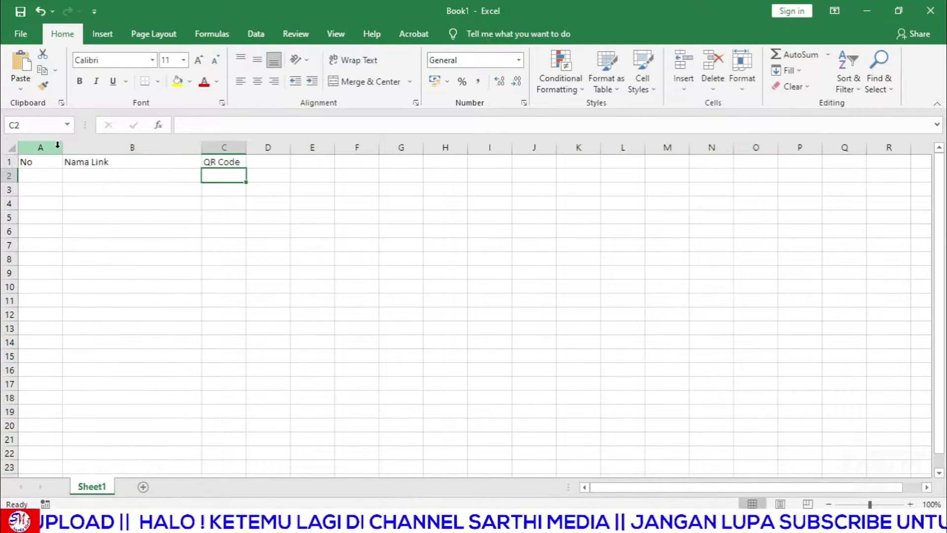
drag(61, 148, 50, 148)
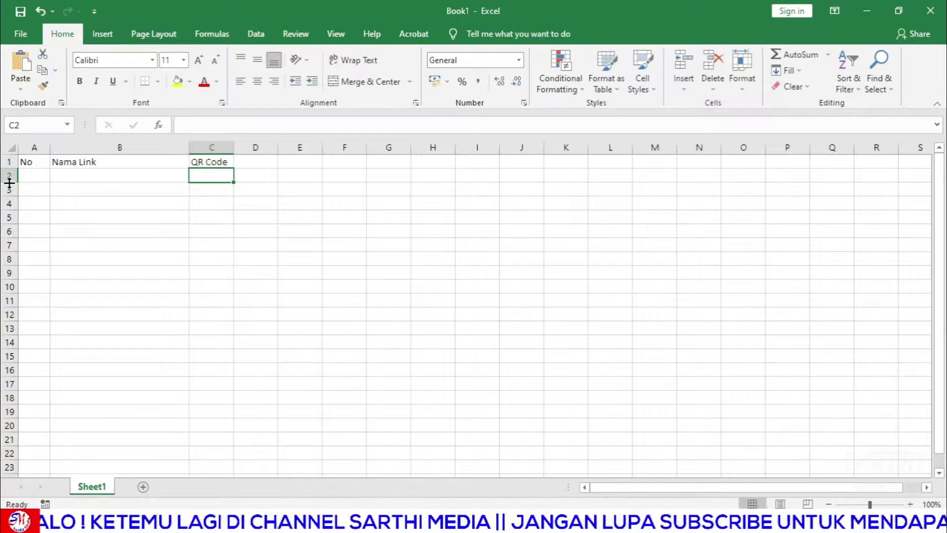
drag(10, 182, 10, 241)
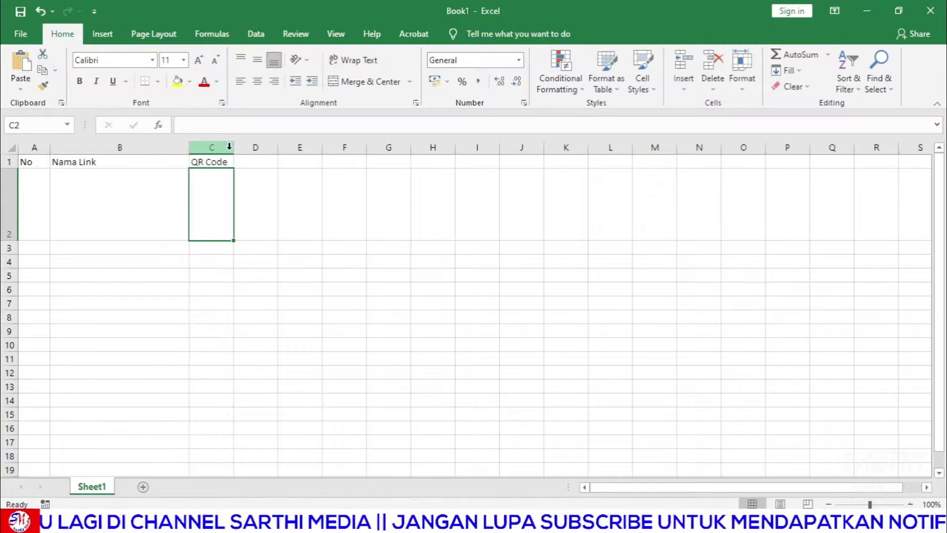
drag(236, 149, 273, 151)
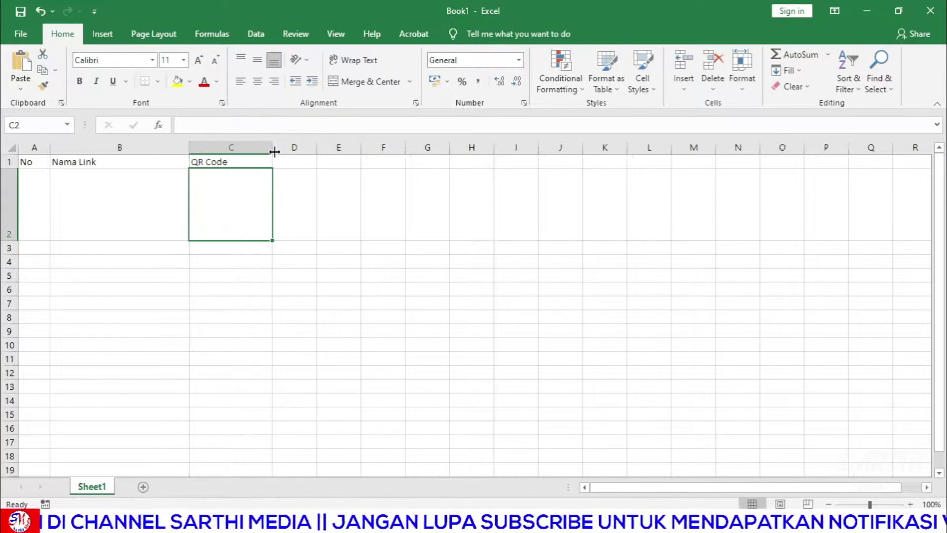
Enter 1 in A2 and align A2:C2 to the top and centre.
click(42, 186)
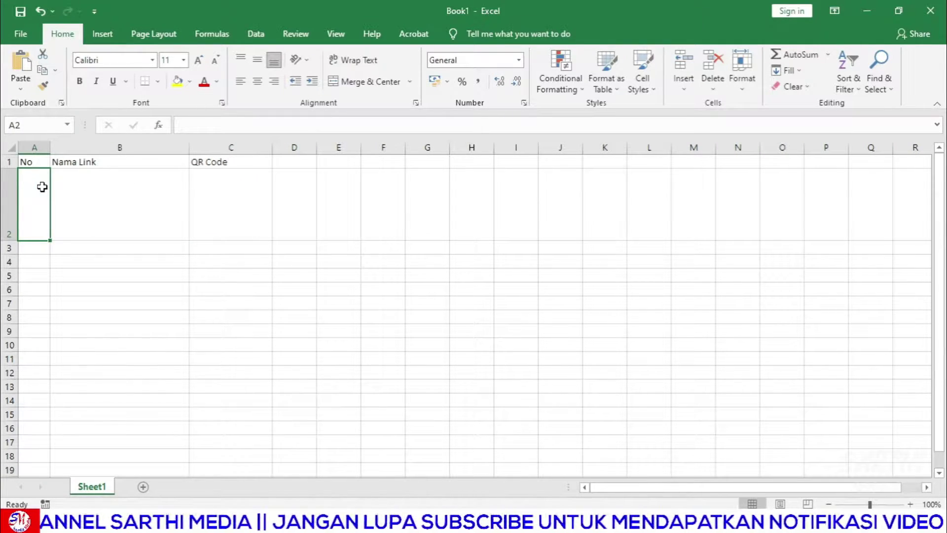
text(1)
key(Return)
drag(46, 217, 206, 220)
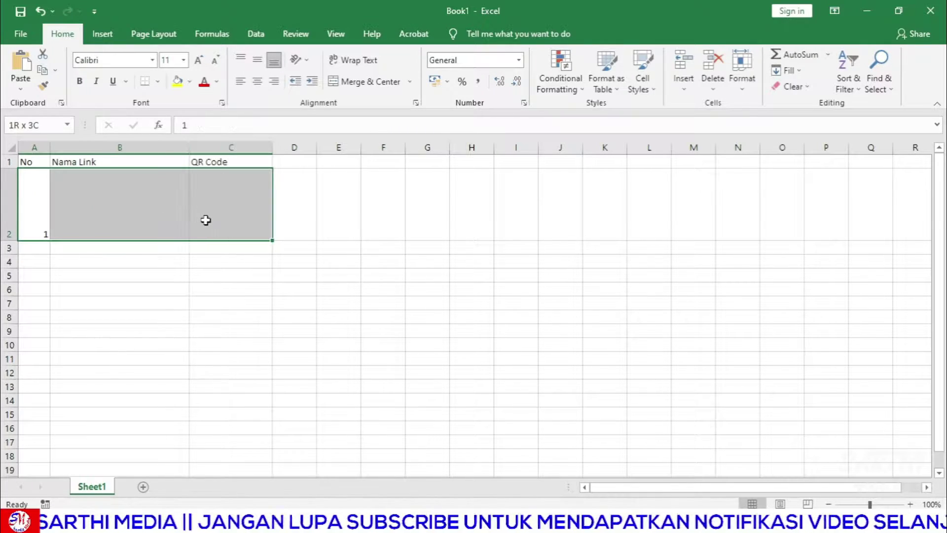
click(244, 58)
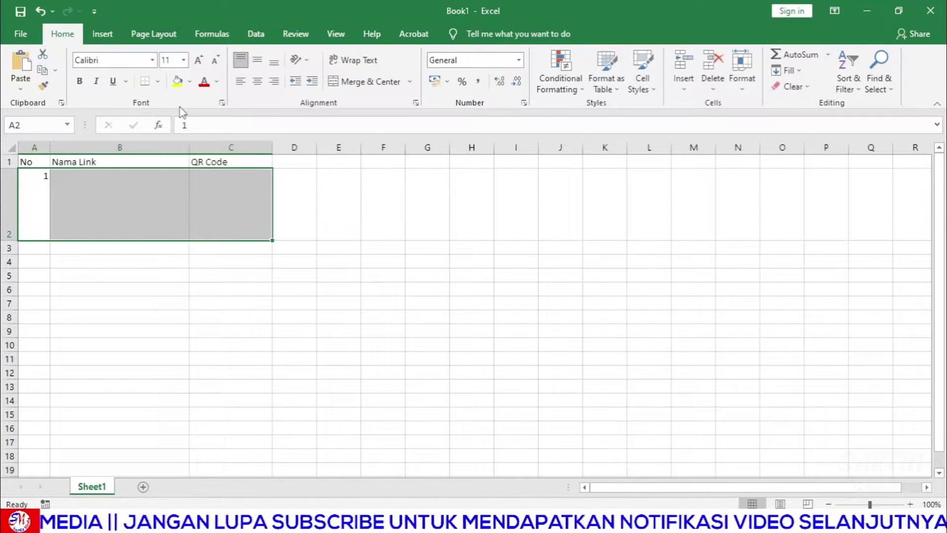
click(263, 82)
click(123, 197)
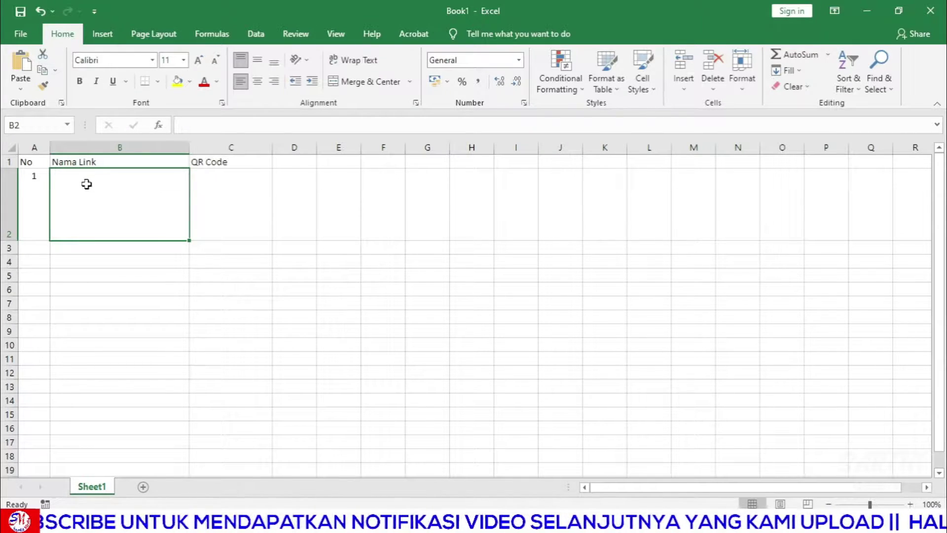
text(www.)
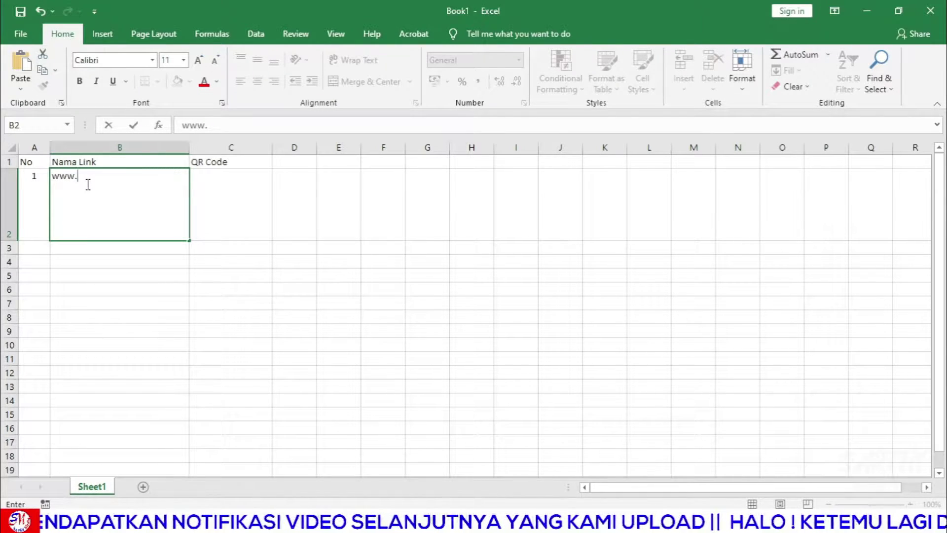
text(mitraku)
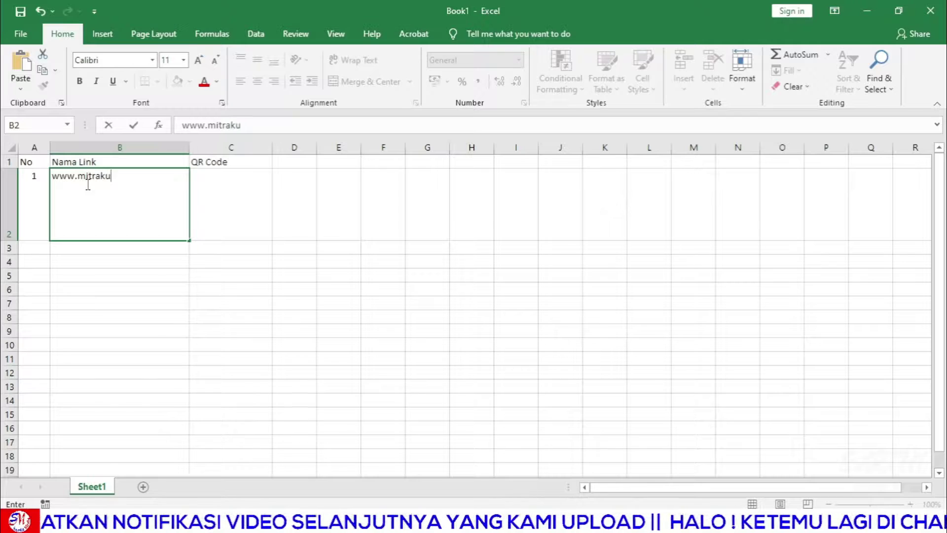
text(liah.c)
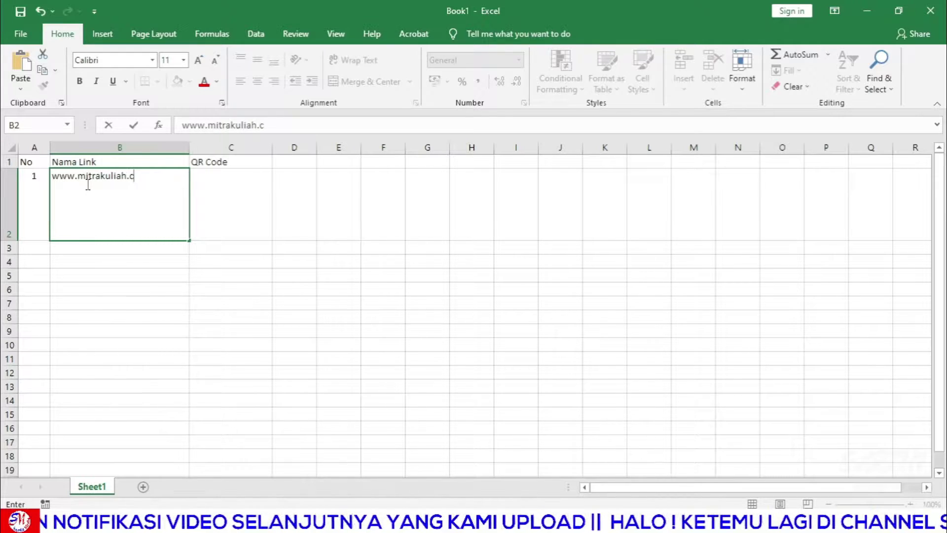
text(om)
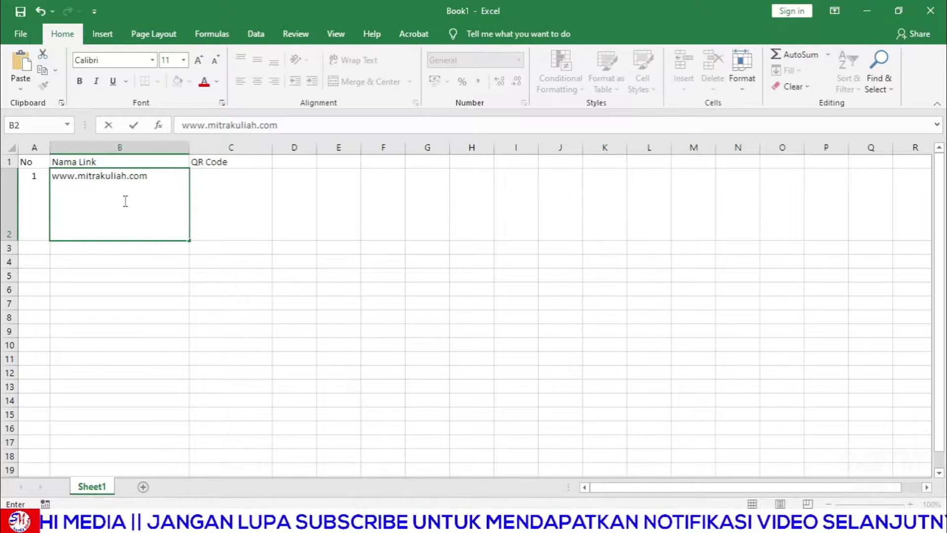
click(227, 269)
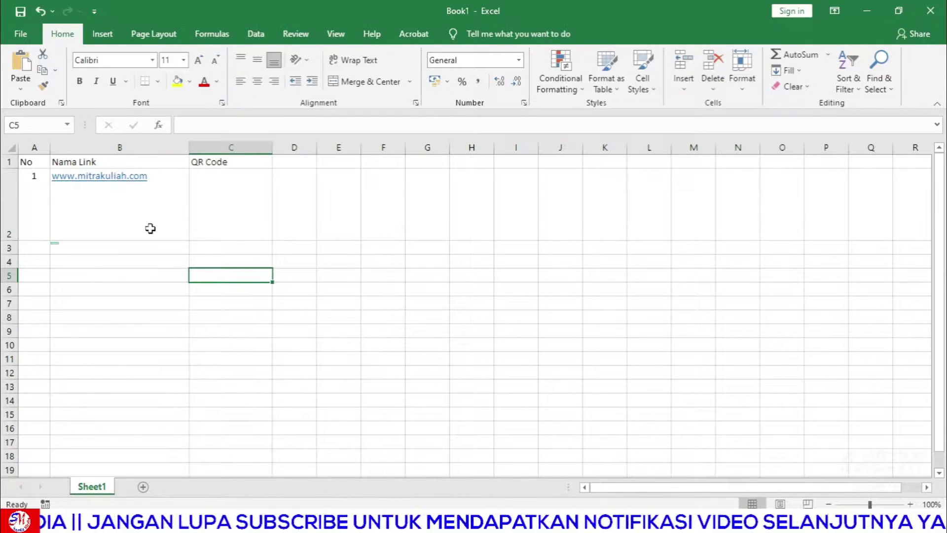
click(226, 216)
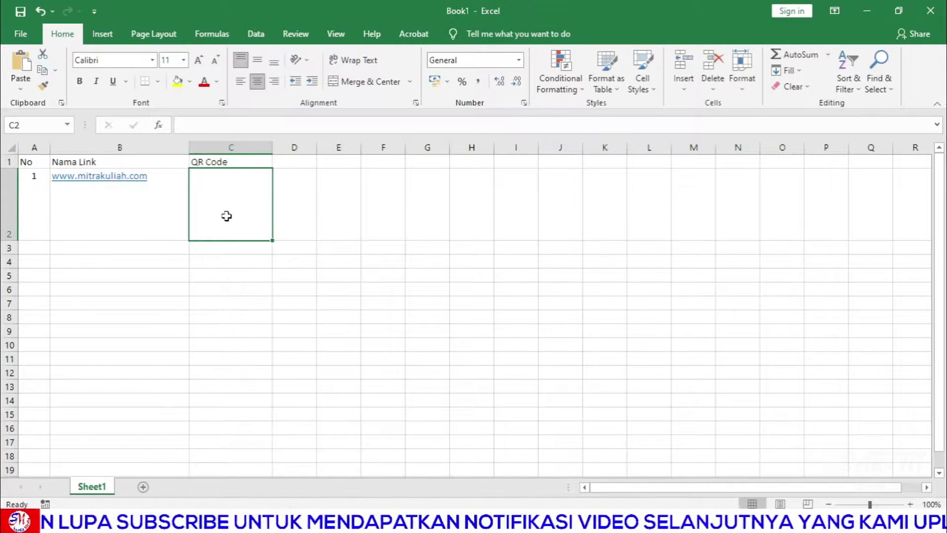
Switch the ribbon to the Insert features.
click(103, 35)
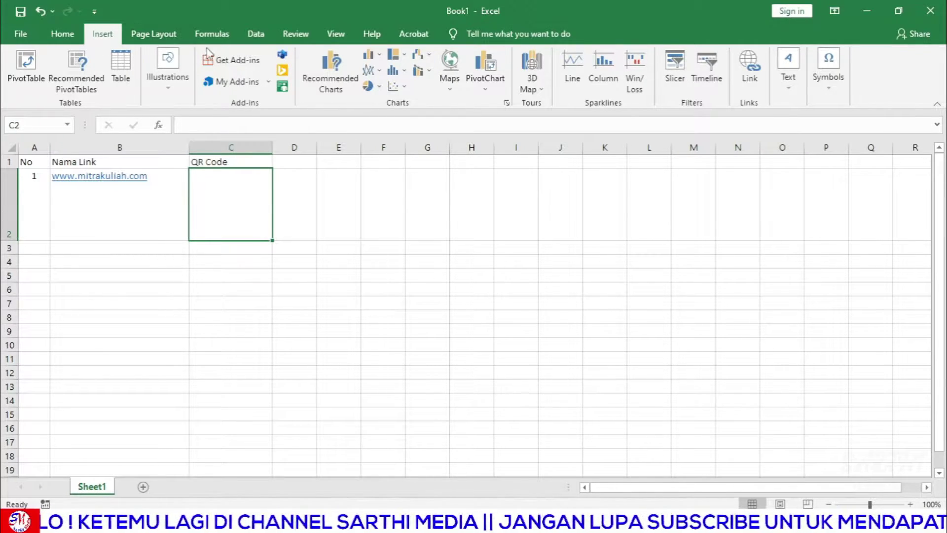
Search the Office Add-ins store for 'qr code' and add QR4Office, bringing up its license terms.
click(253, 64)
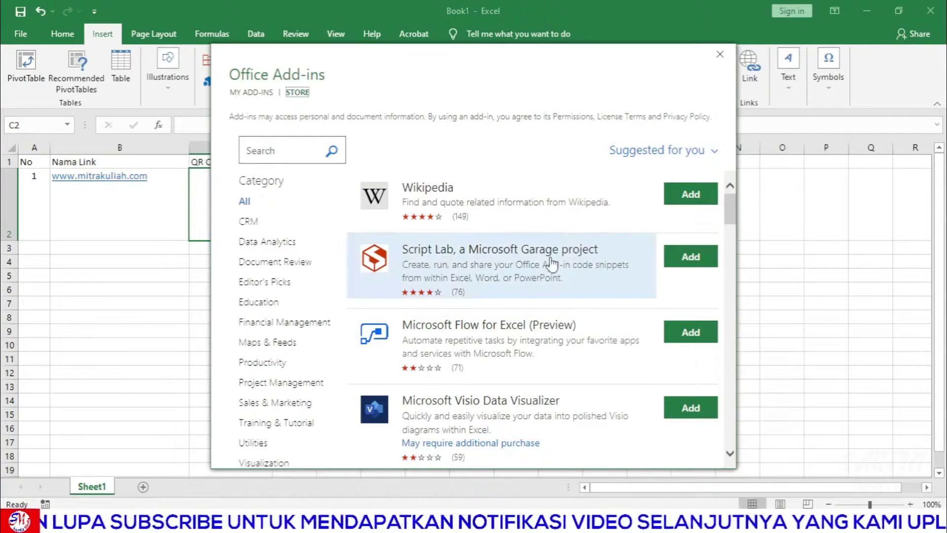
scroll(614, 303, down, 1)
scroll(597, 293, down, 2)
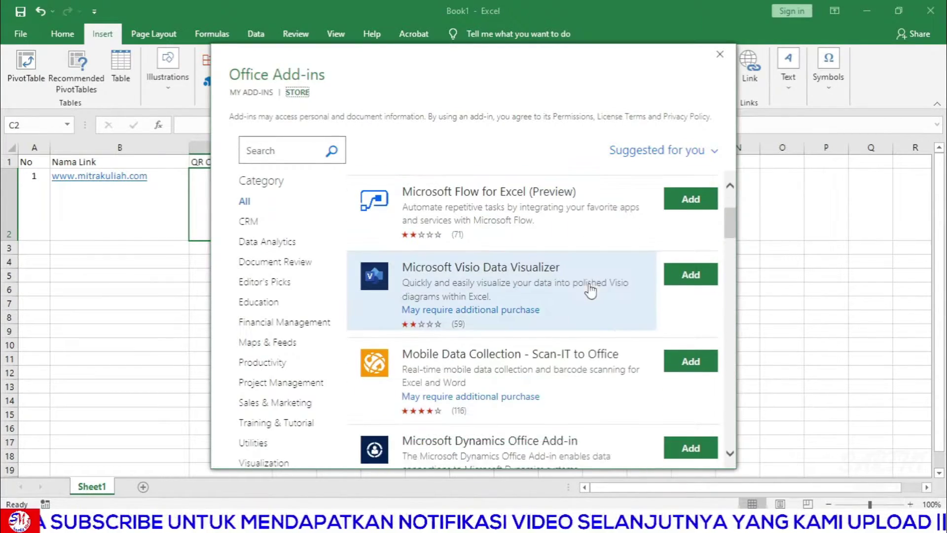
scroll(592, 294, up, 3)
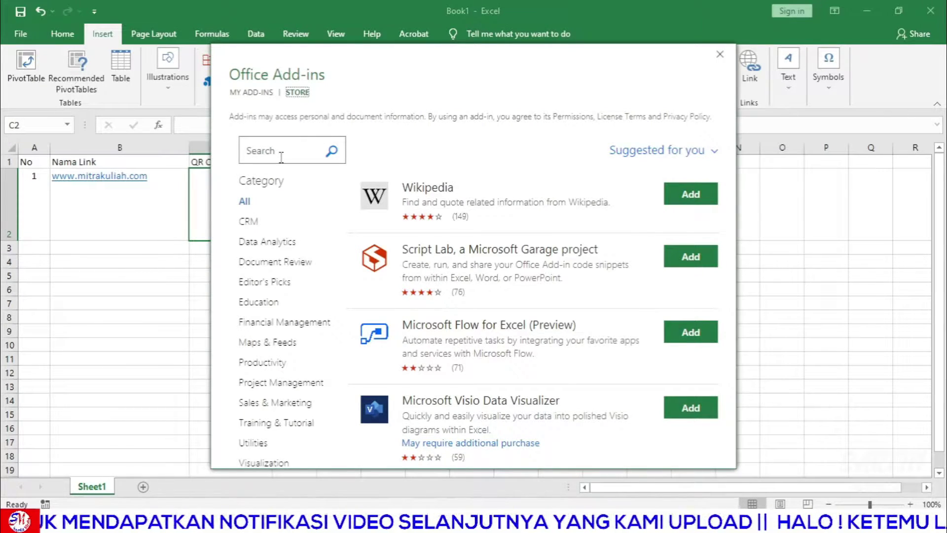
click(282, 157)
text(qr code)
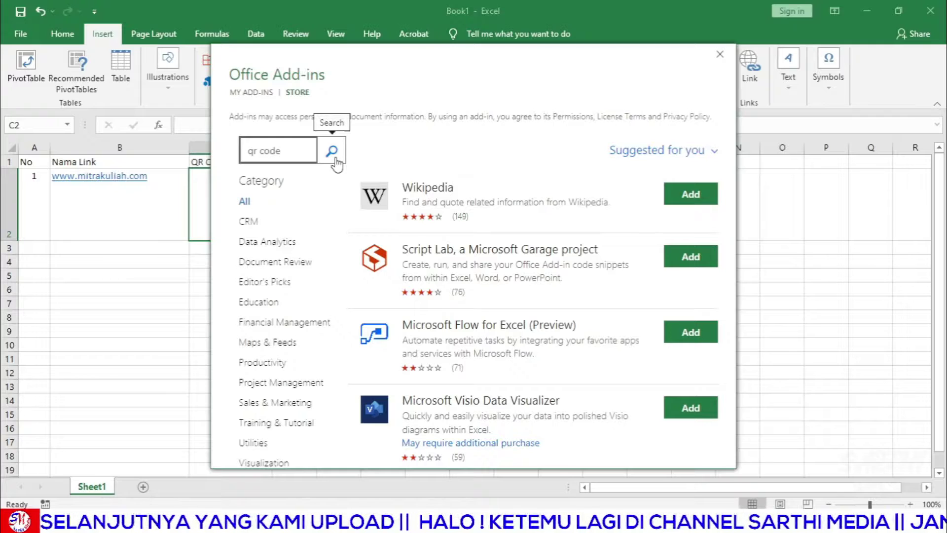
click(335, 160)
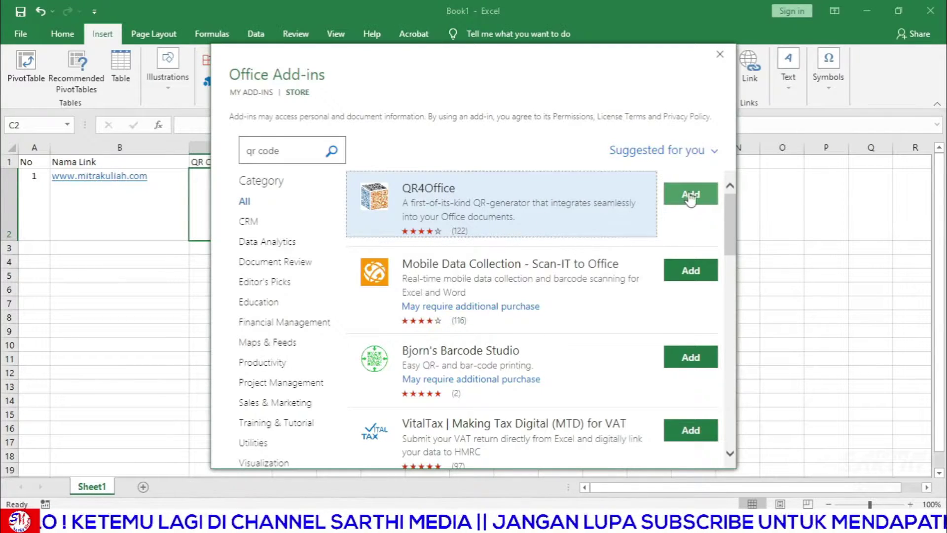
click(687, 206)
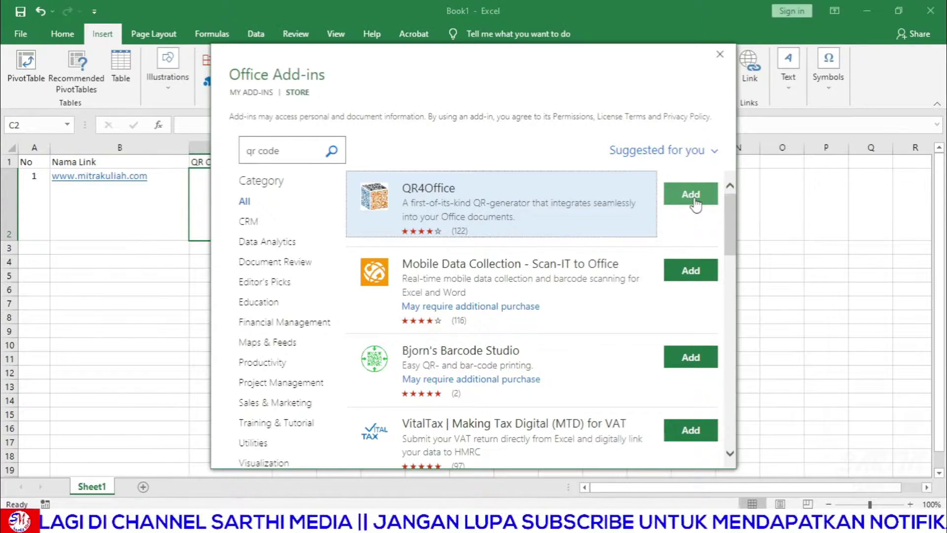
click(695, 203)
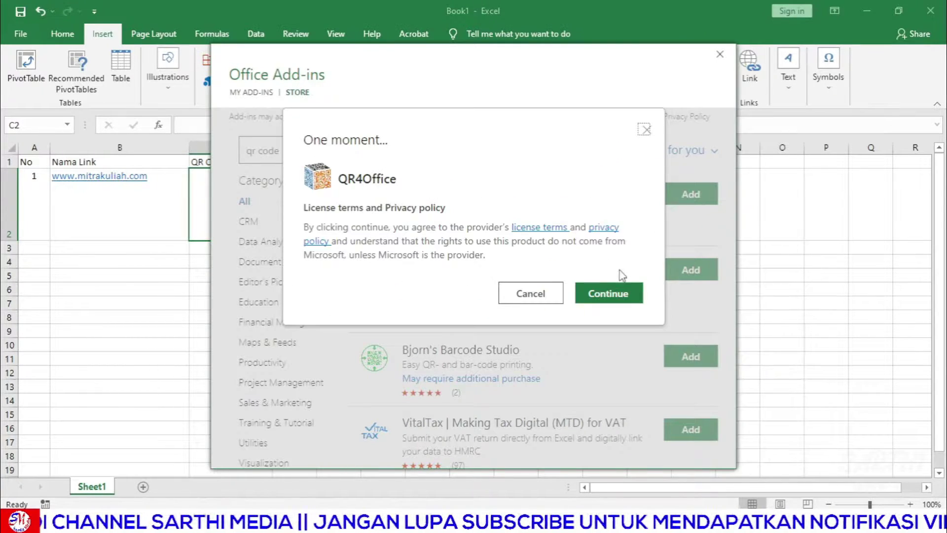
click(600, 307)
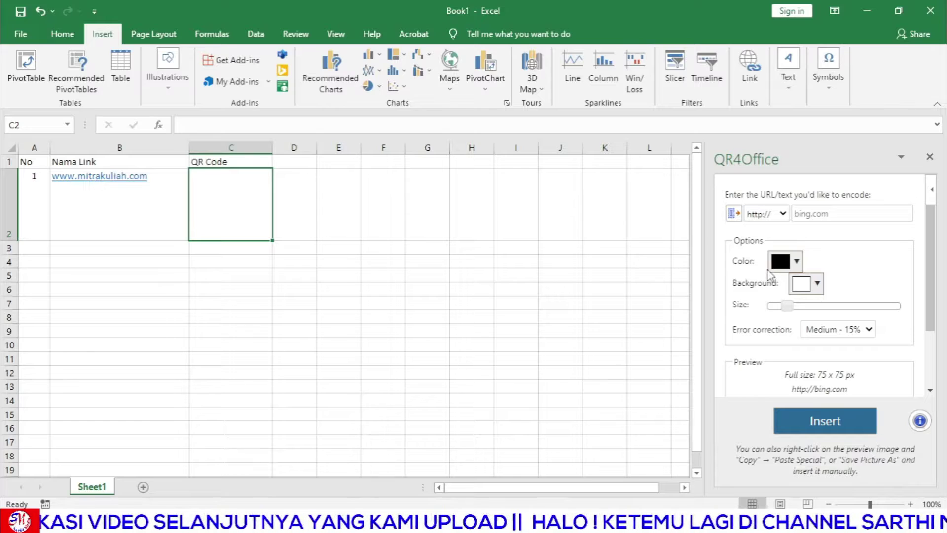
click(162, 199)
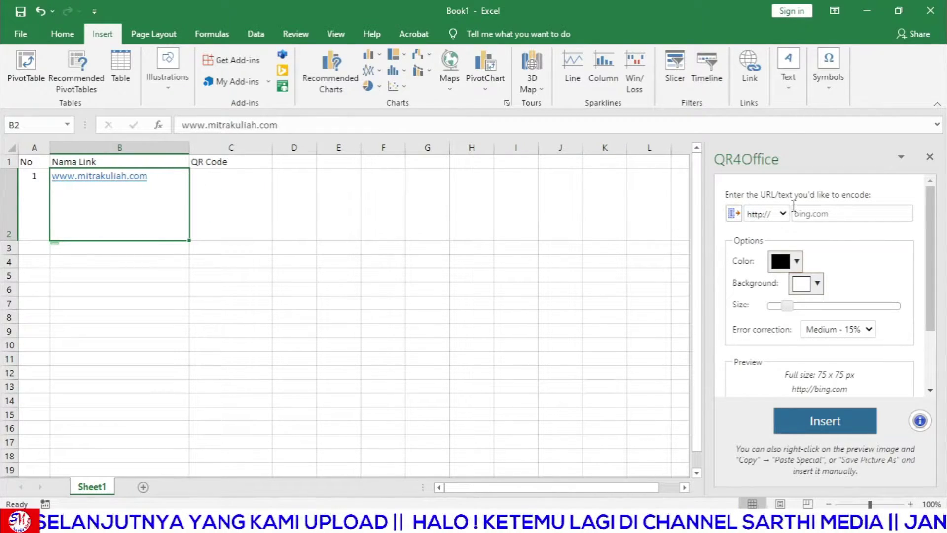
click(782, 215)
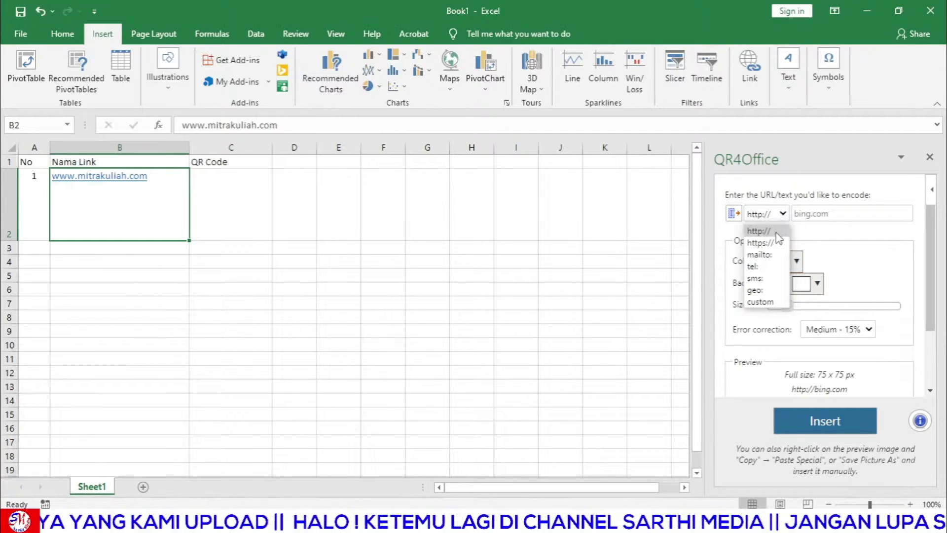
click(772, 245)
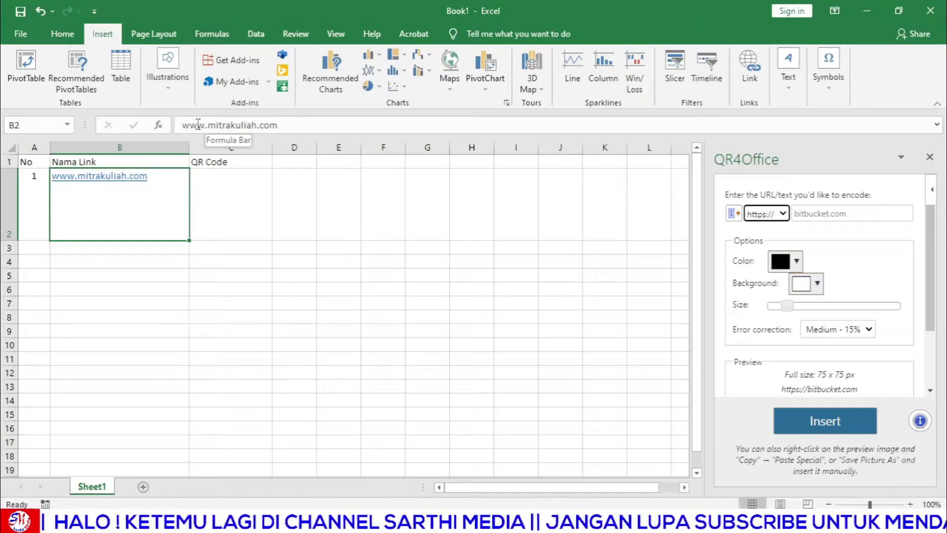
Copy mitrakuliah.com from the formula bar into the QR4Office URL field.
drag(211, 124, 312, 123)
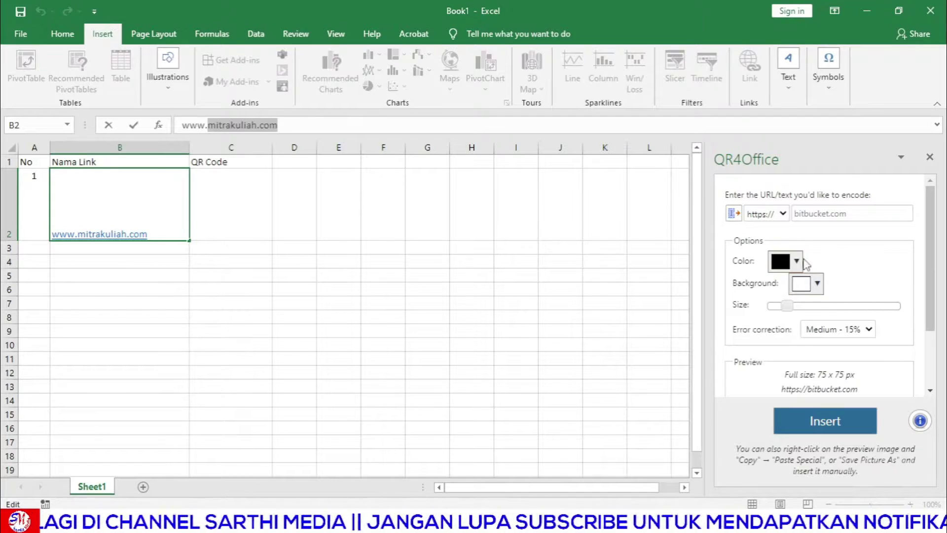
click(813, 220)
text(mitrakuliah.com)
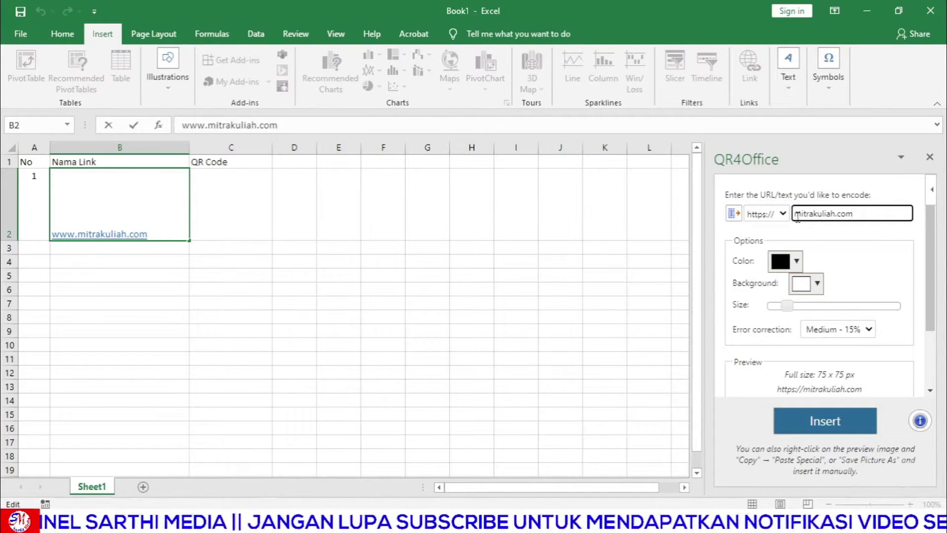
click(827, 213)
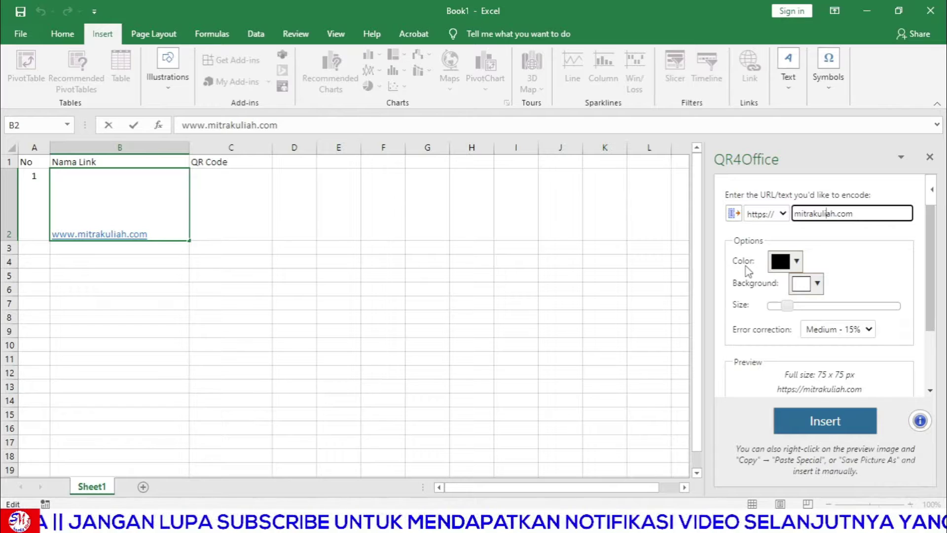
scroll(748, 270, down, 1)
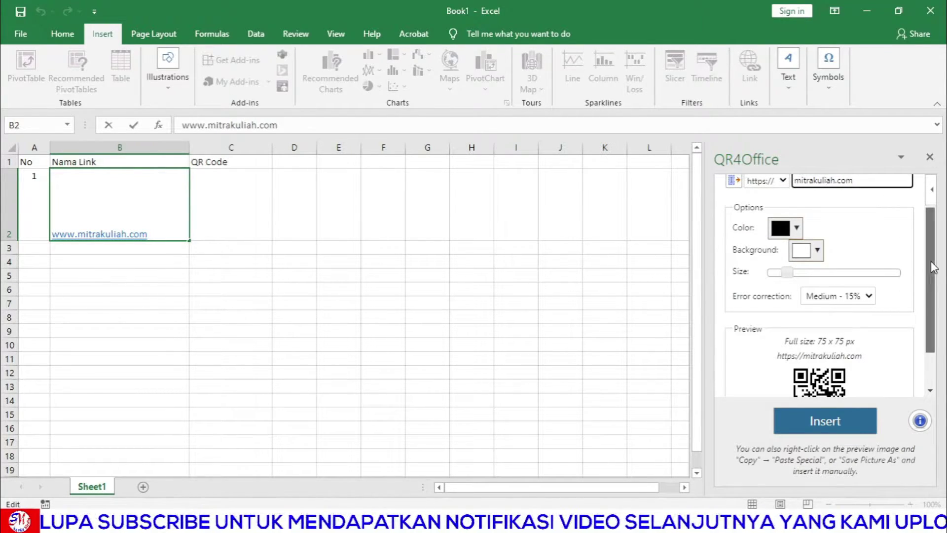
drag(932, 267, 929, 218)
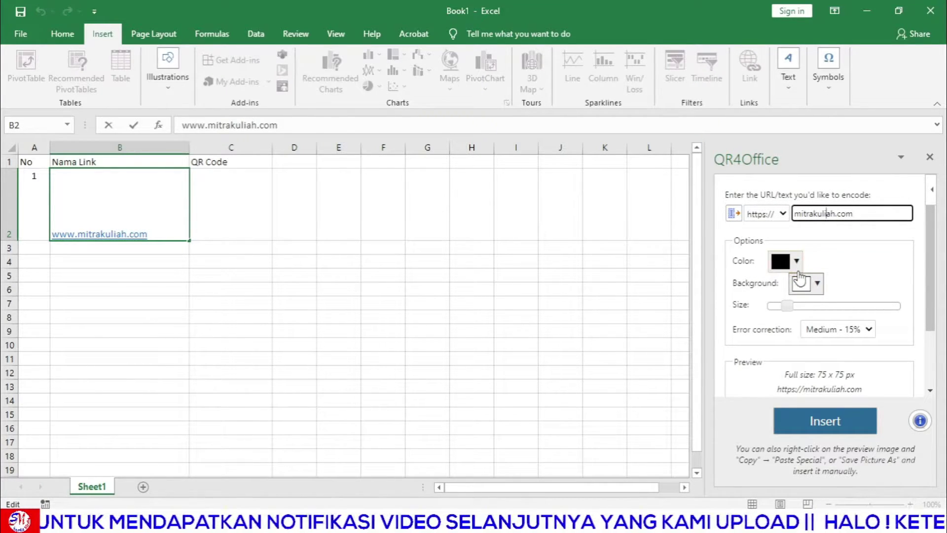
scroll(811, 264, down, 1)
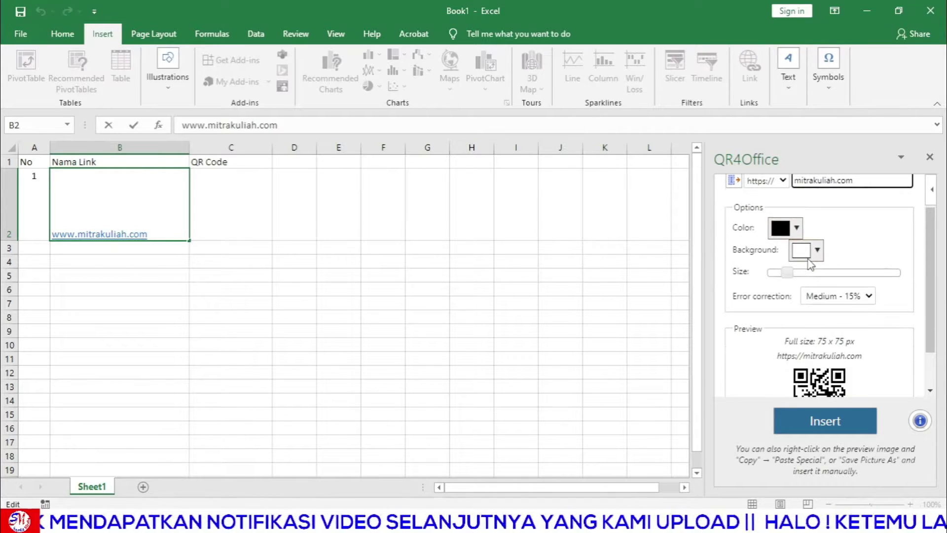
Set the QR code colour to red and its background to white.
click(795, 228)
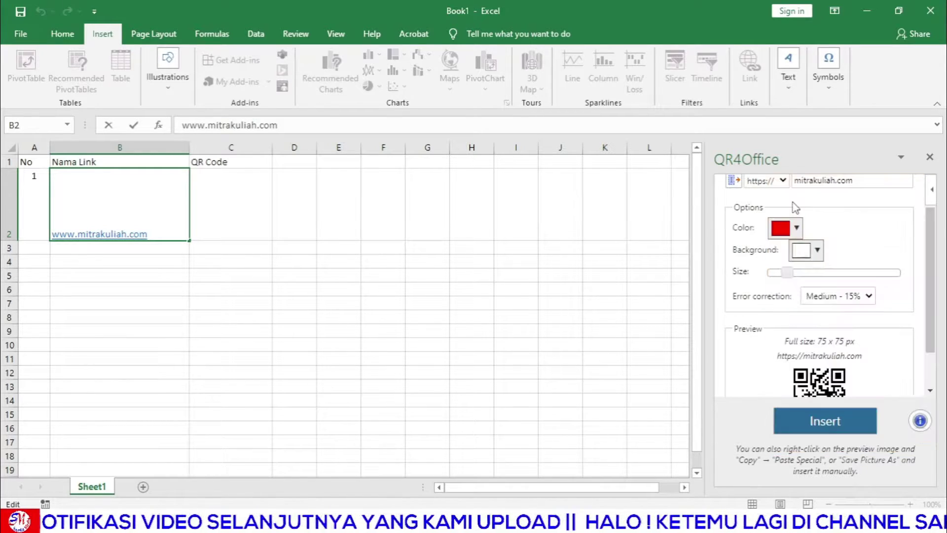
click(796, 205)
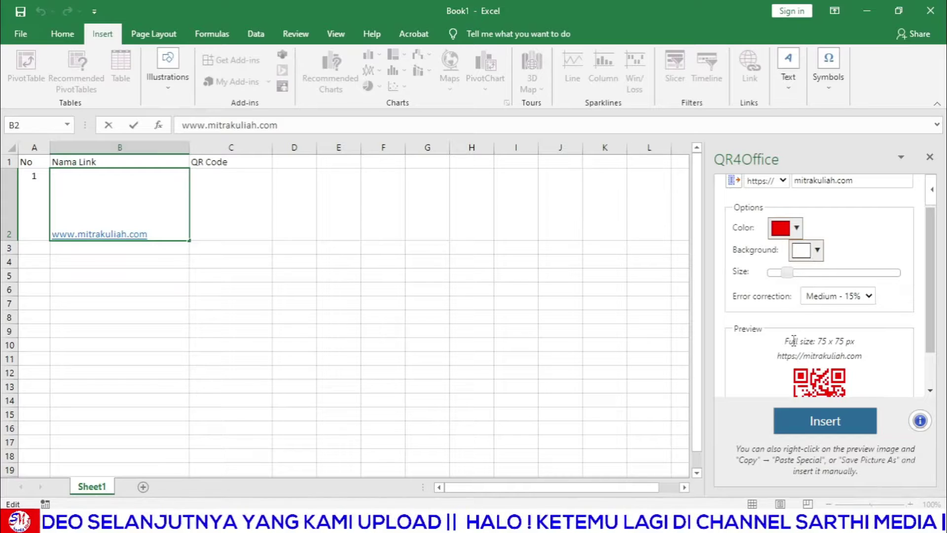
click(819, 252)
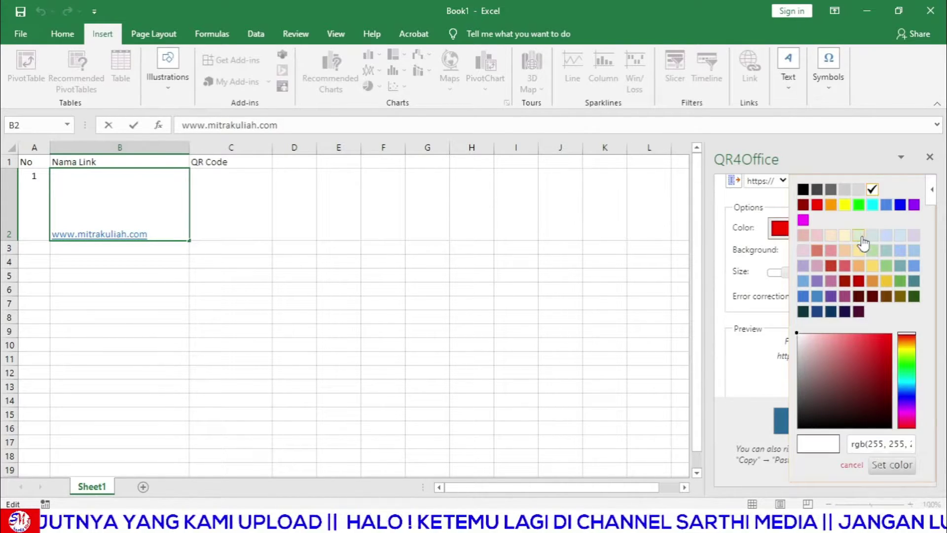
click(900, 204)
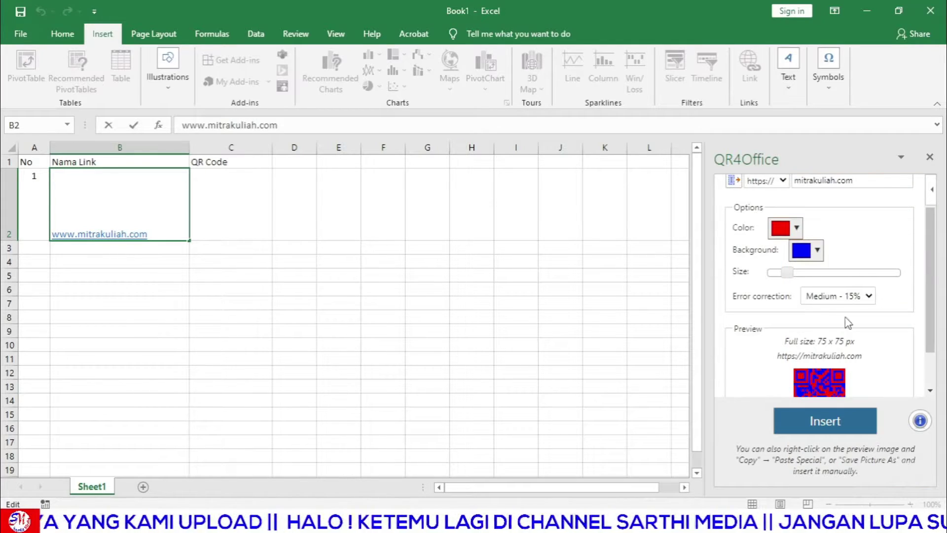
scroll(818, 356, down, 1)
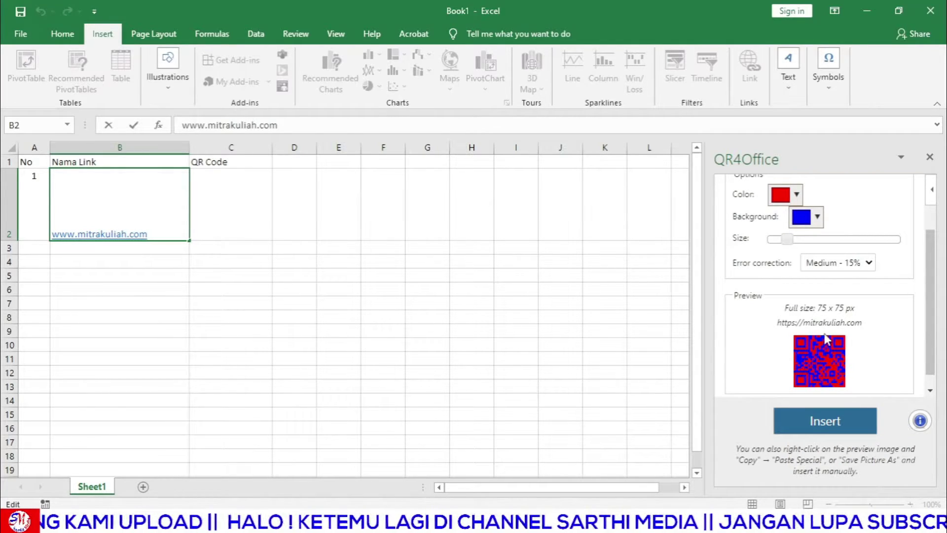
click(821, 222)
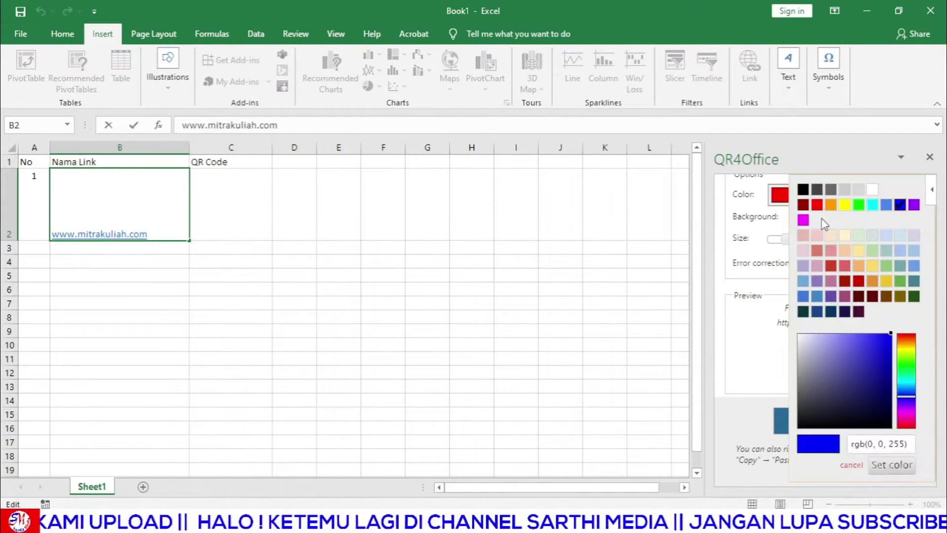
click(872, 190)
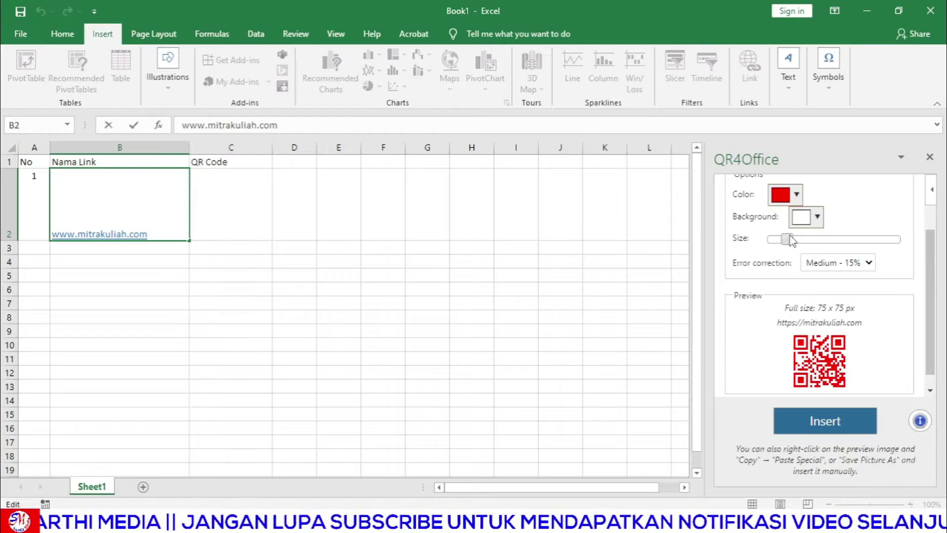
Adjust the QR4Office Size slider until the preview reads 100 x 100 px.
mouse_move(797, 240)
mouse_down()
mouse_move(814, 244)
mouse_move(806, 240)
mouse_up()
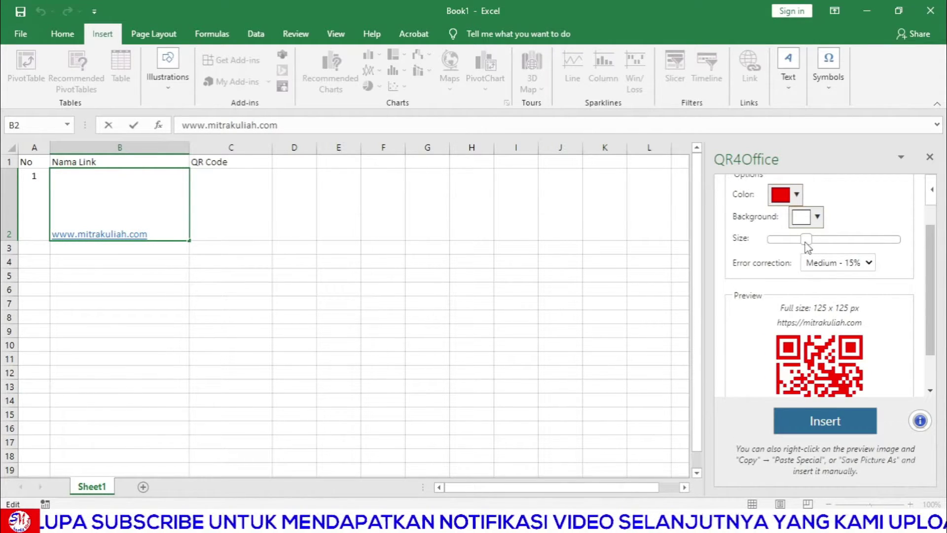
drag(806, 240, 797, 240)
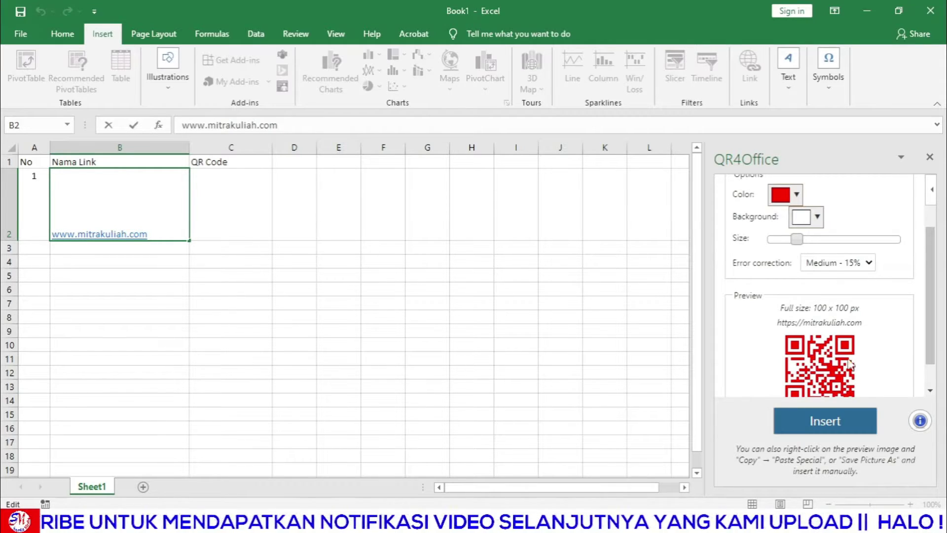
drag(927, 277, 925, 297)
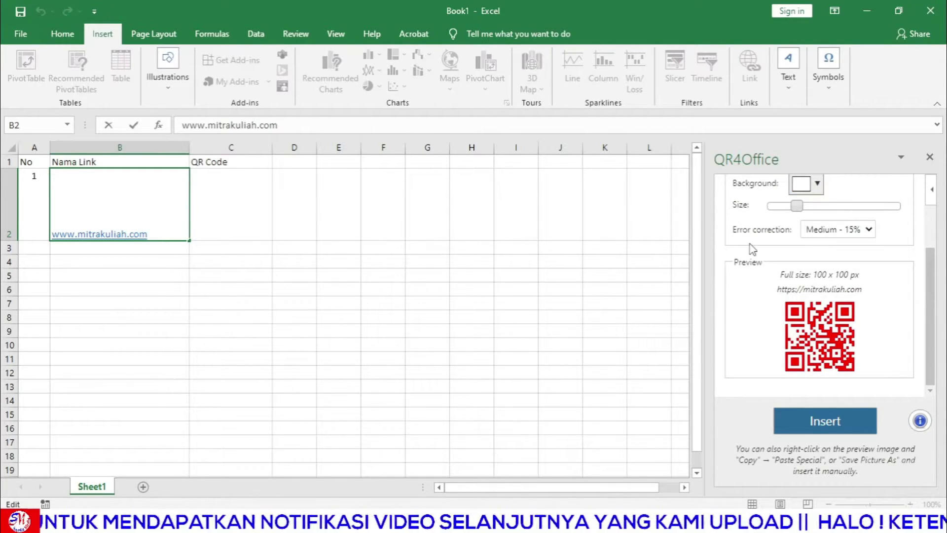
Set QR4Office error correction to High - 30%, enlarging the red QR preview to 116 x 116 px.
click(860, 232)
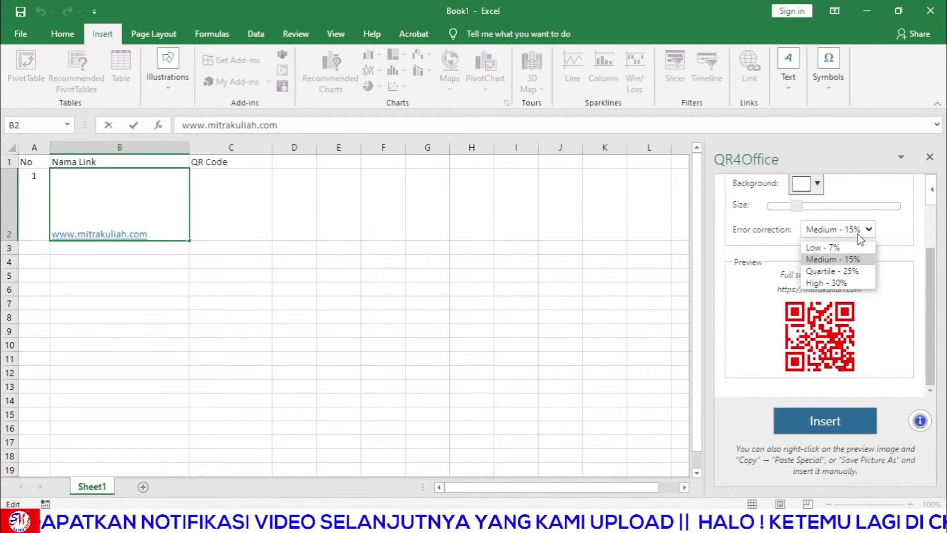
click(838, 283)
scroll(879, 319, down, 1)
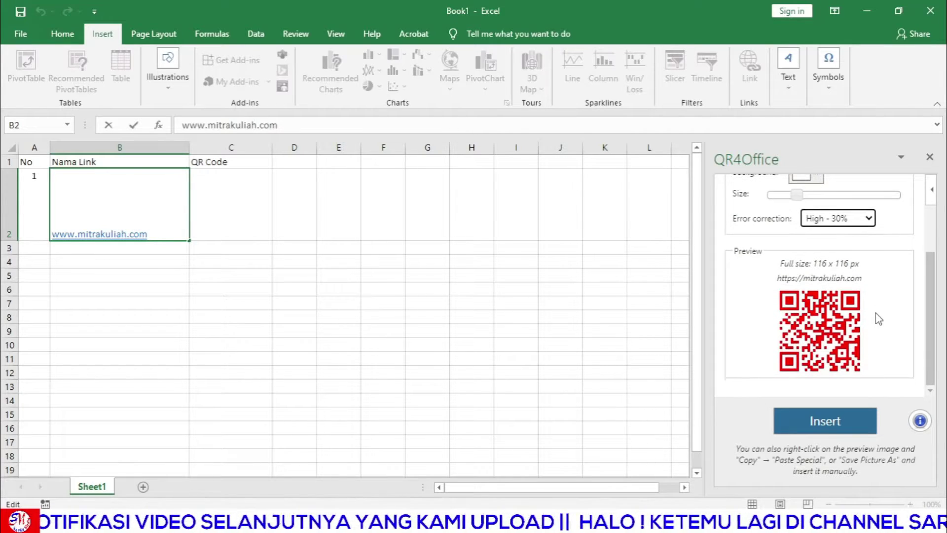
scroll(809, 302, up, 3)
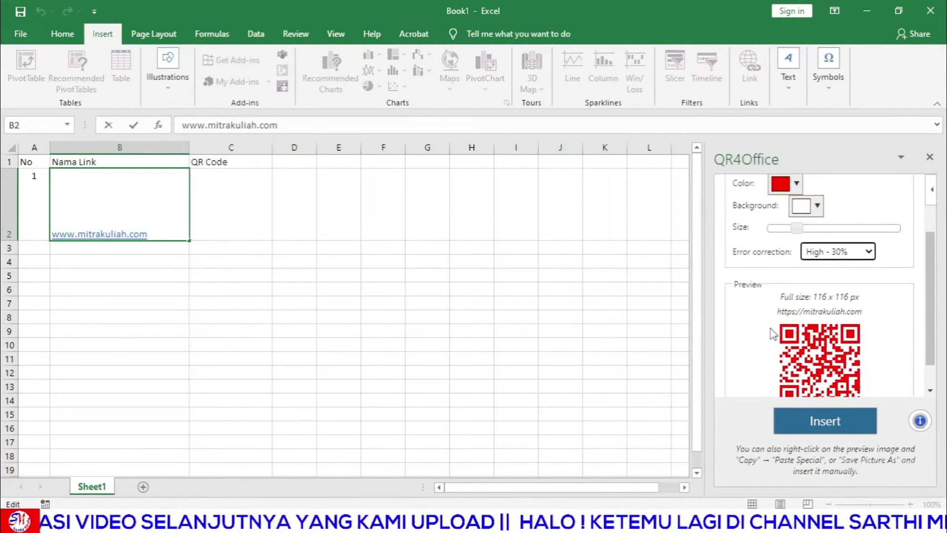
scroll(771, 334, down, 2)
scroll(773, 333, down, 1)
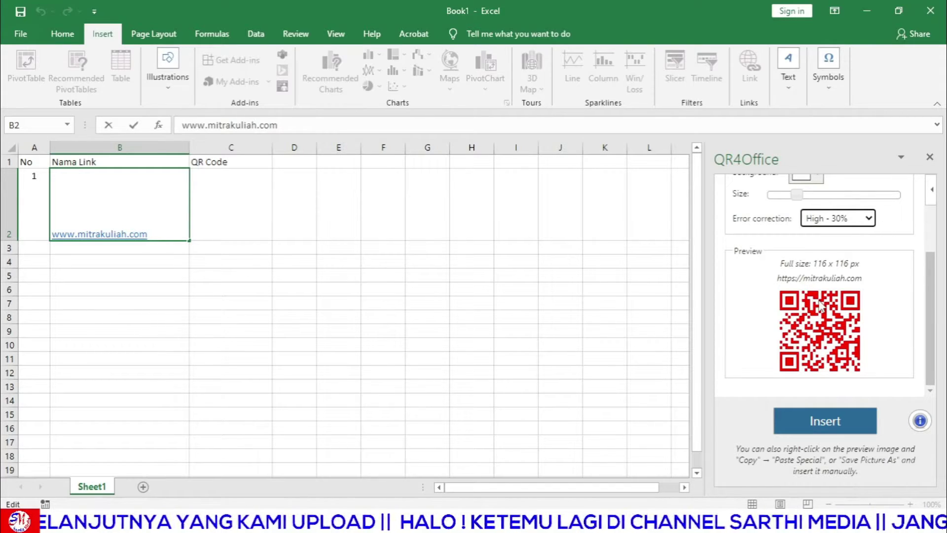
scroll(802, 226, up, 2)
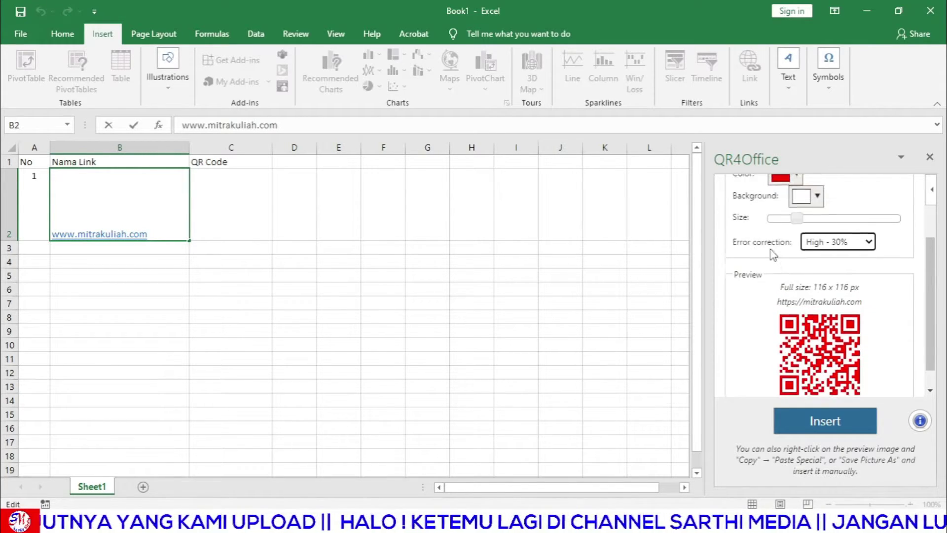
scroll(769, 232, up, 1)
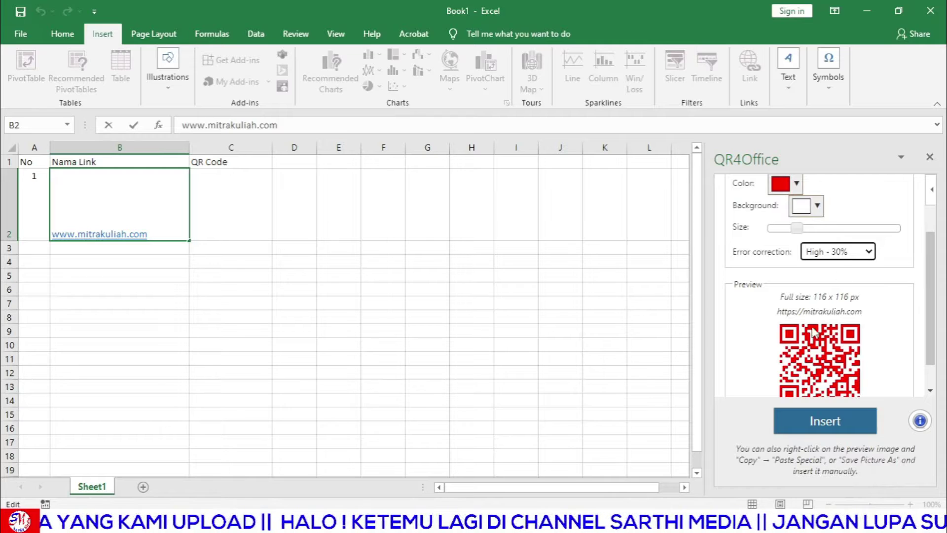
scroll(807, 345, down, 2)
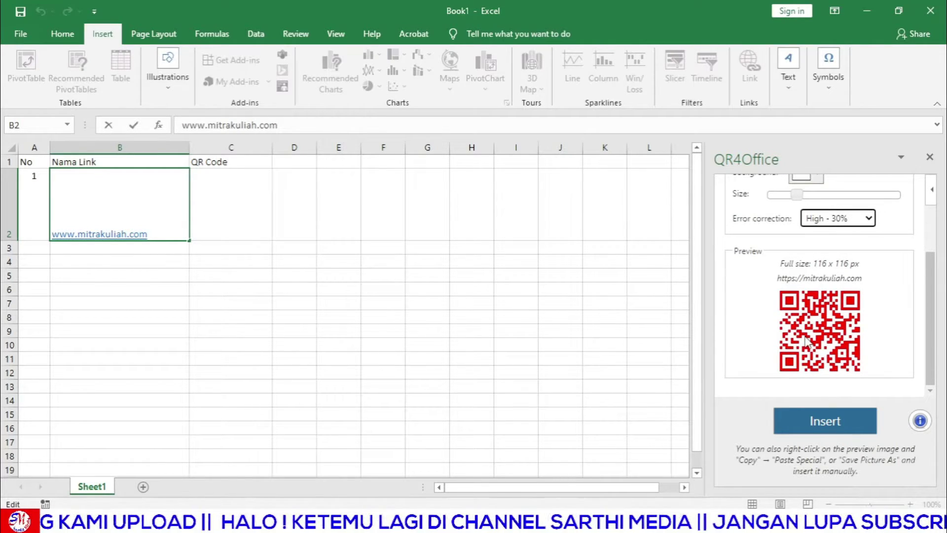
Try inserting the QR code, dismiss the 'Invalid API call' error, and bring up the preview image's options.
click(823, 431)
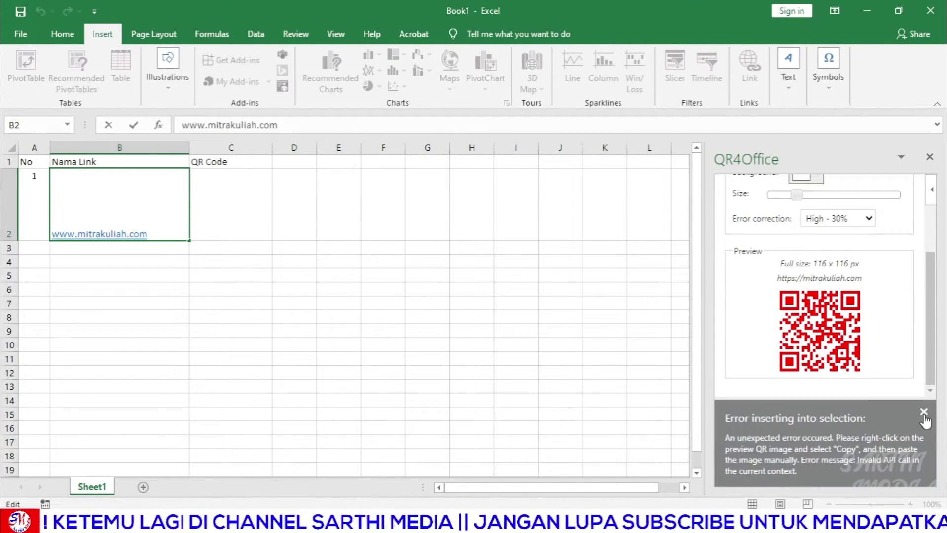
click(924, 413)
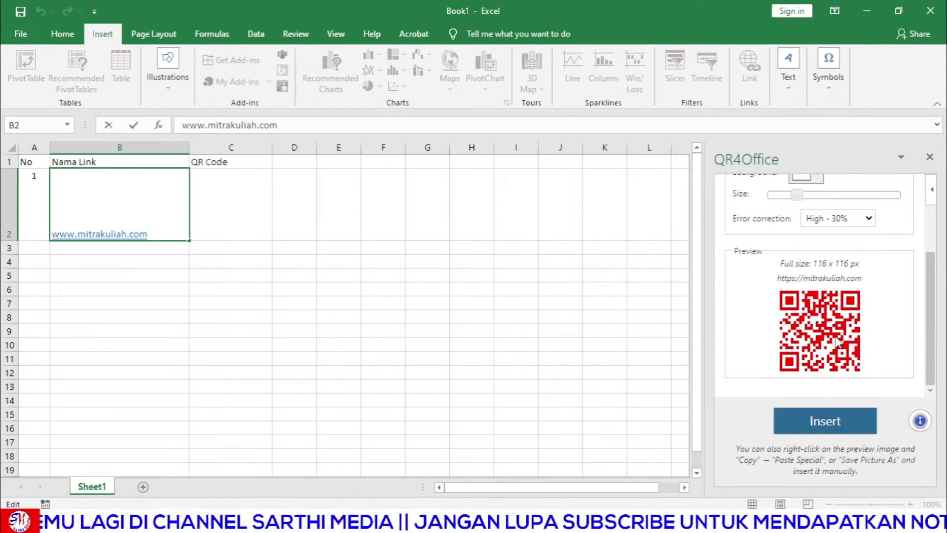
right_click(804, 296)
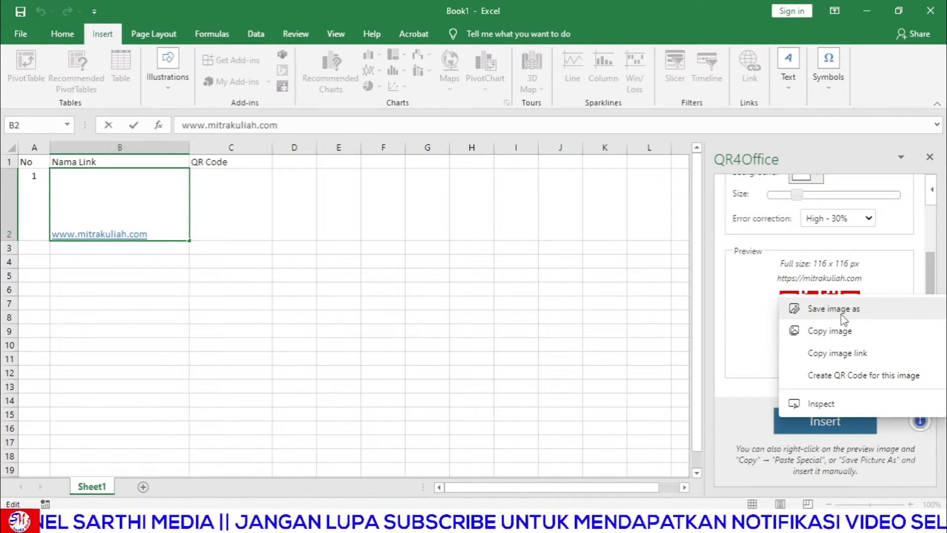
Copy the red QR preview image and paste it into cell C2.
click(744, 365)
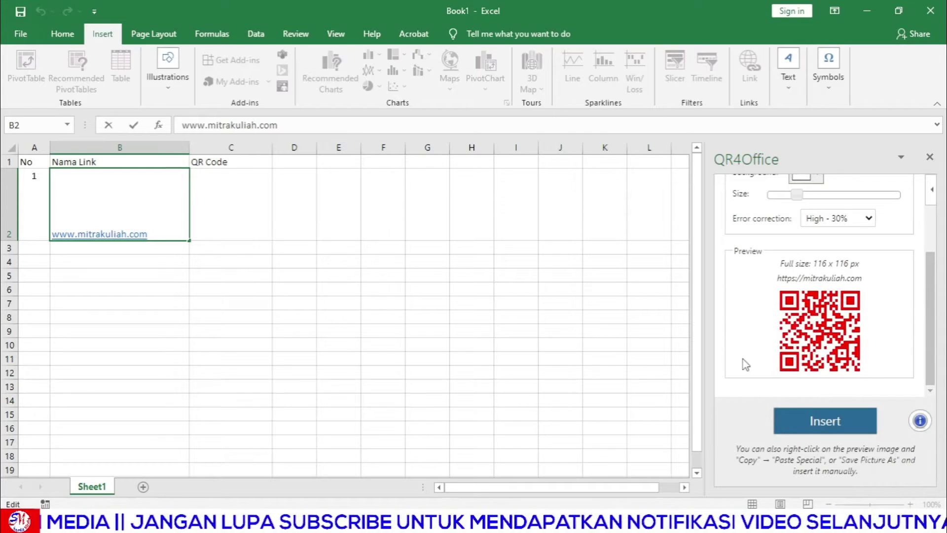
right_click(807, 335)
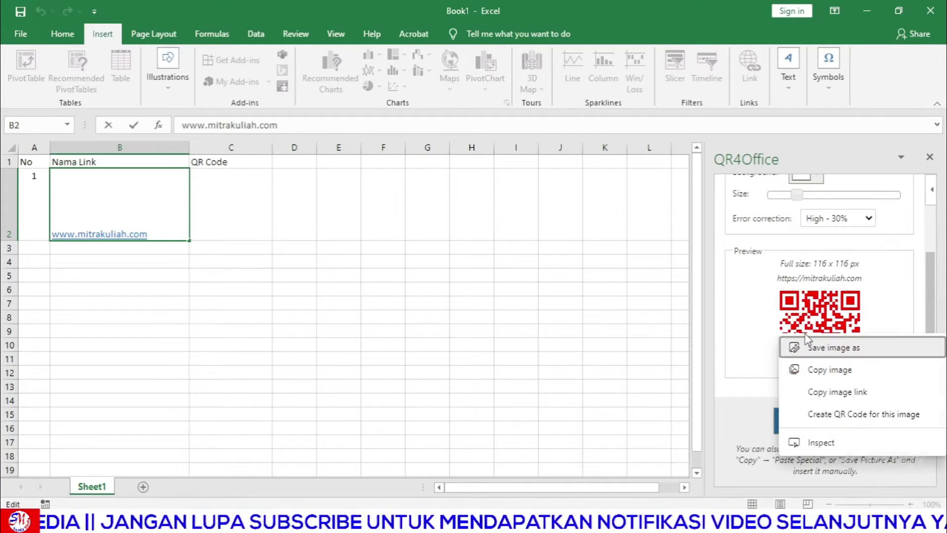
click(809, 371)
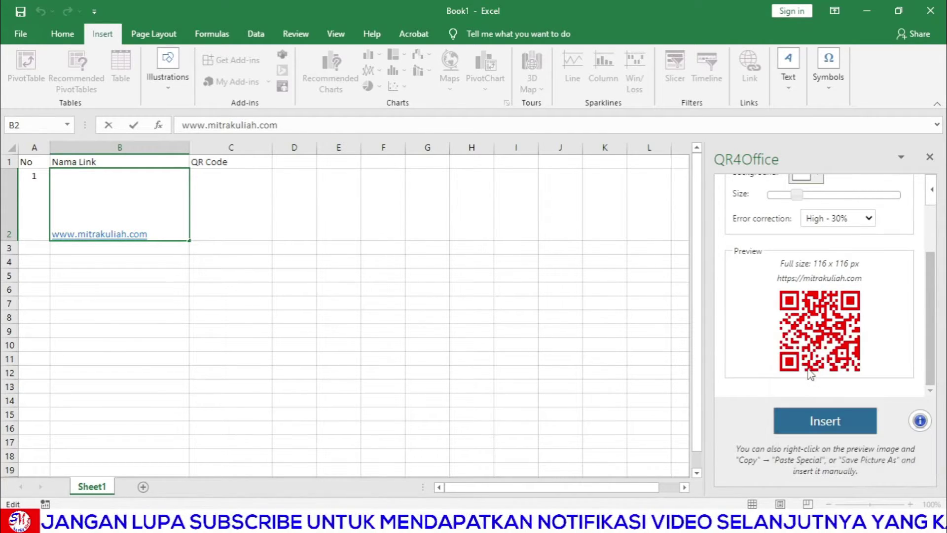
right_click(226, 212)
click(274, 256)
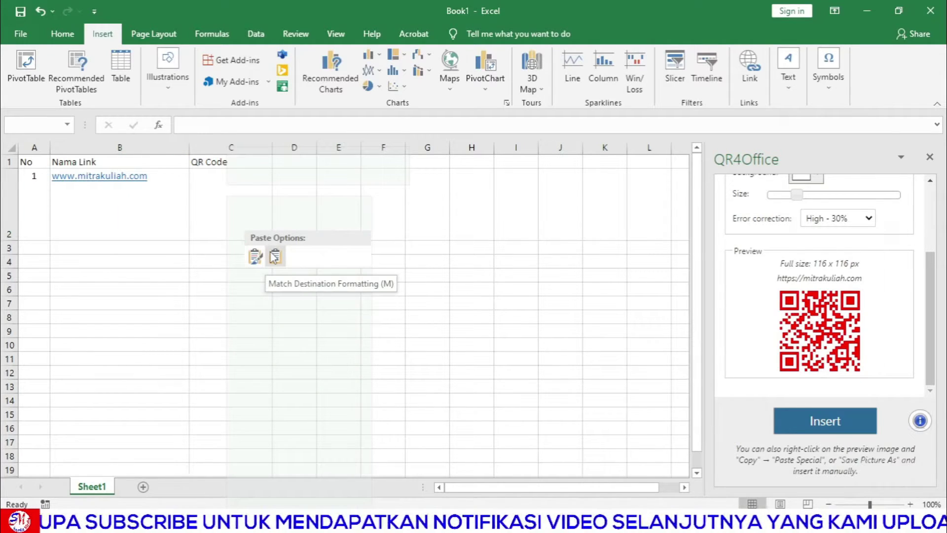
right_click(266, 199)
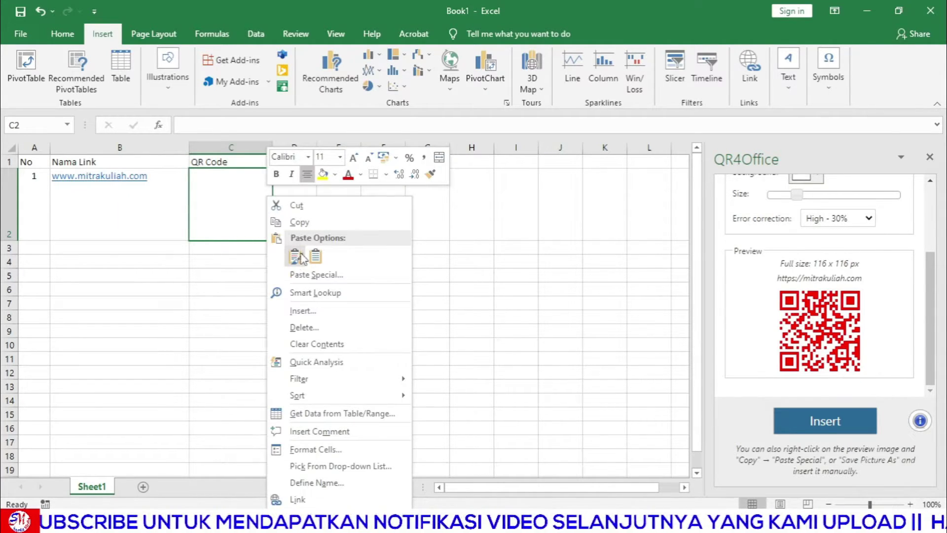
click(296, 256)
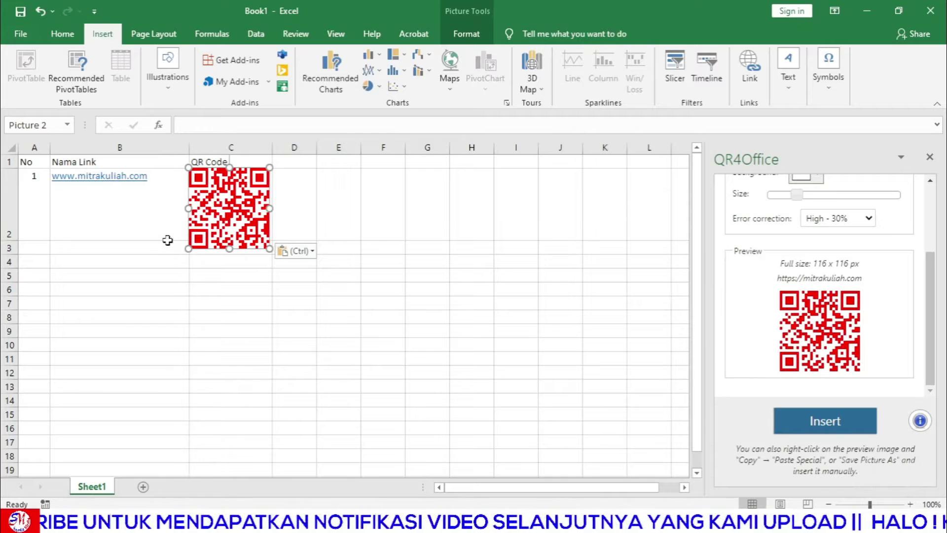
Make row 2 taller so the QR code fits, then deselect the picture.
drag(18, 241, 19, 253)
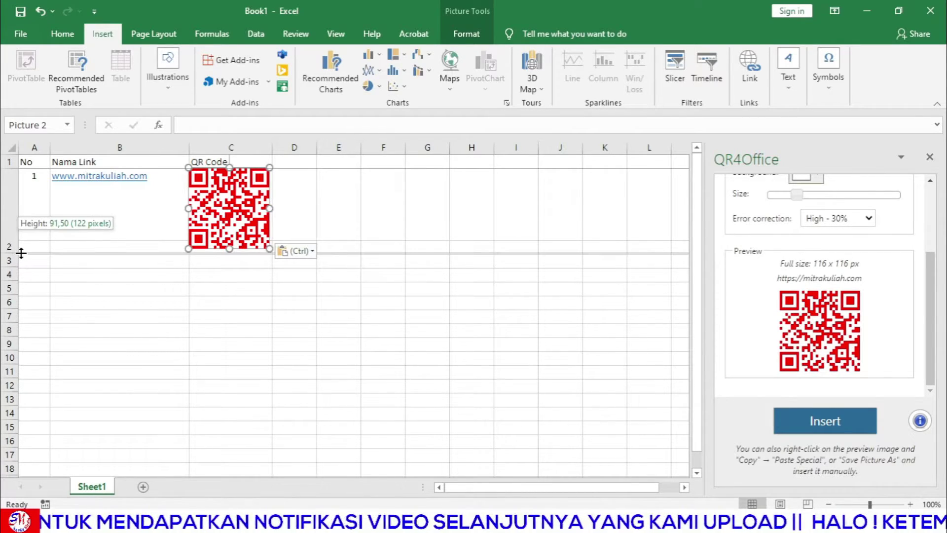
click(313, 215)
click(232, 212)
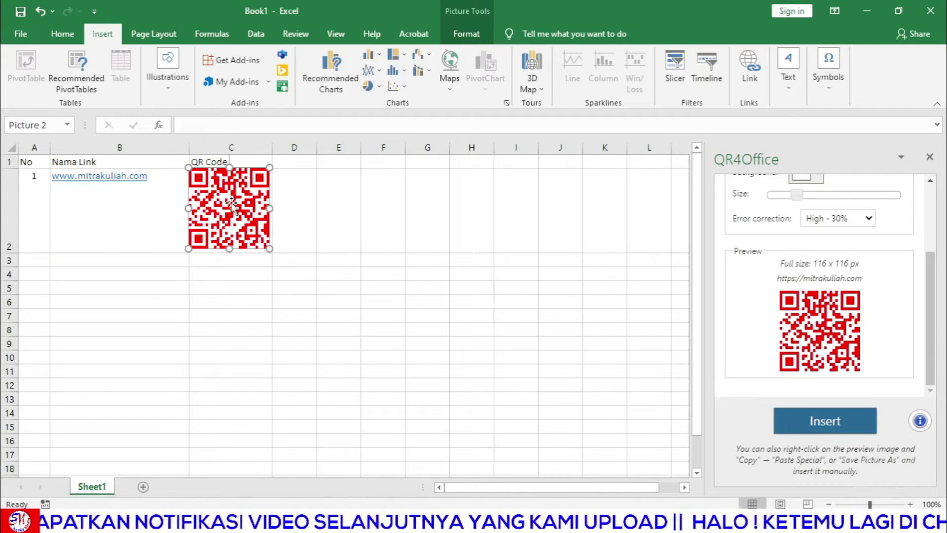
click(314, 215)
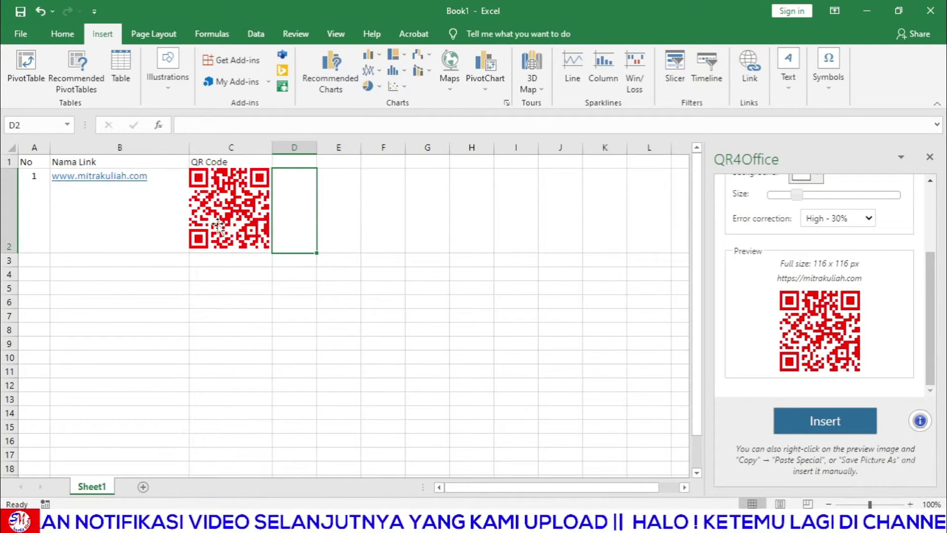
click(290, 271)
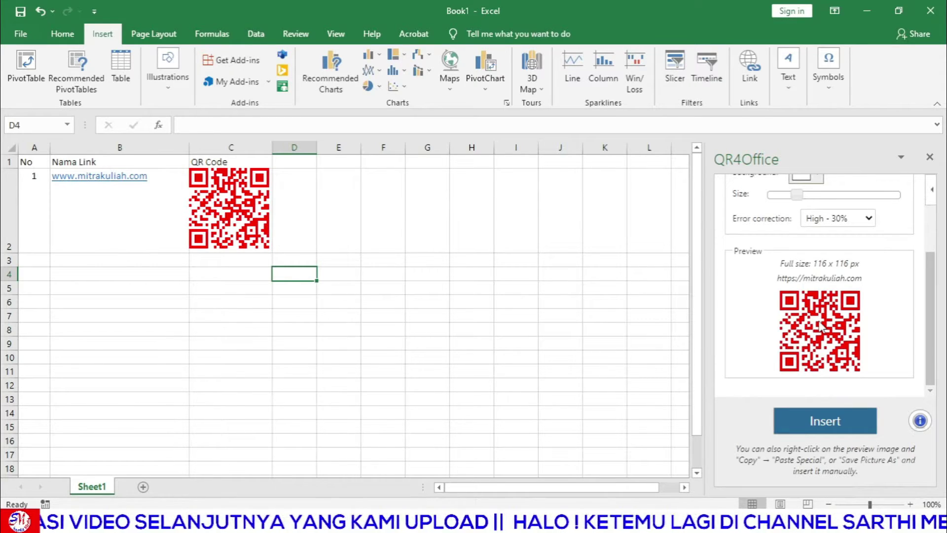
Save the QR preview image to Documents as the PNG file 'qr code'.
right_click(806, 308)
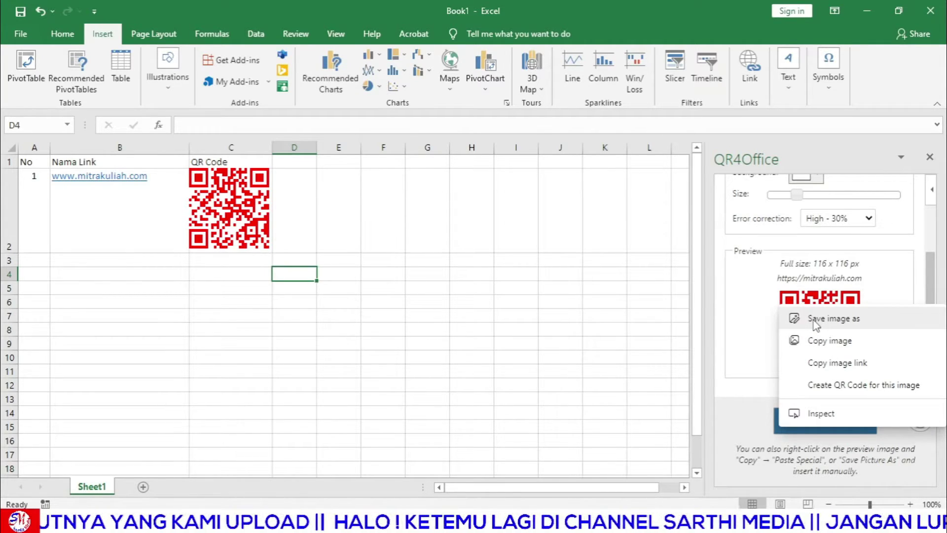
click(814, 320)
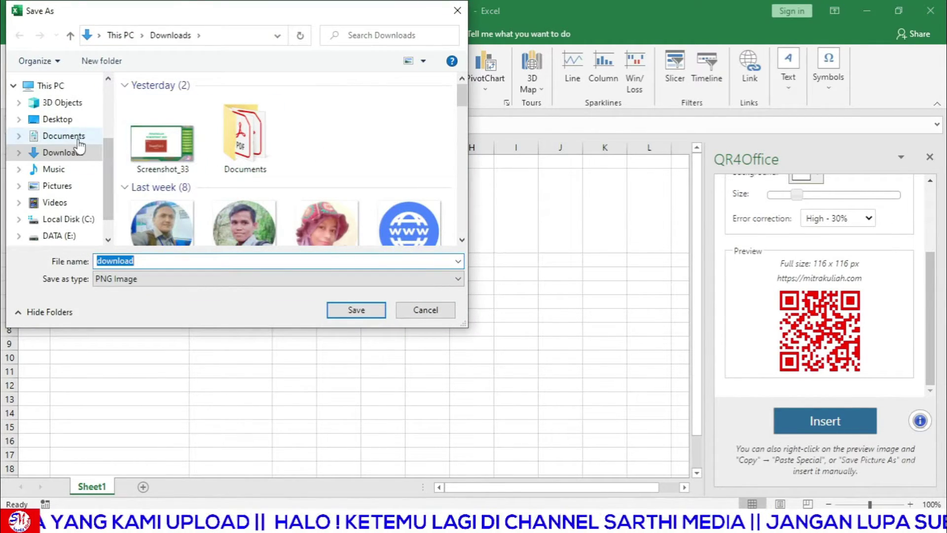
click(78, 140)
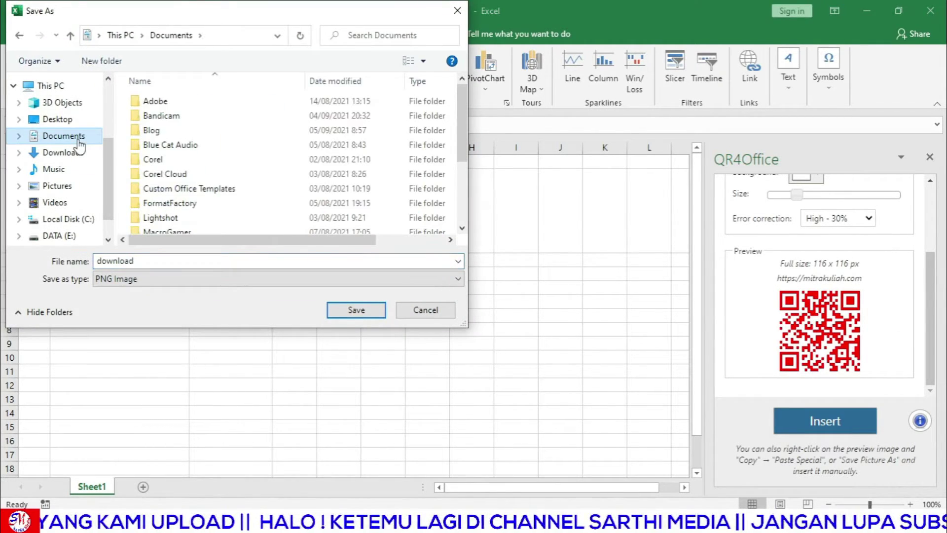
double_click(168, 262)
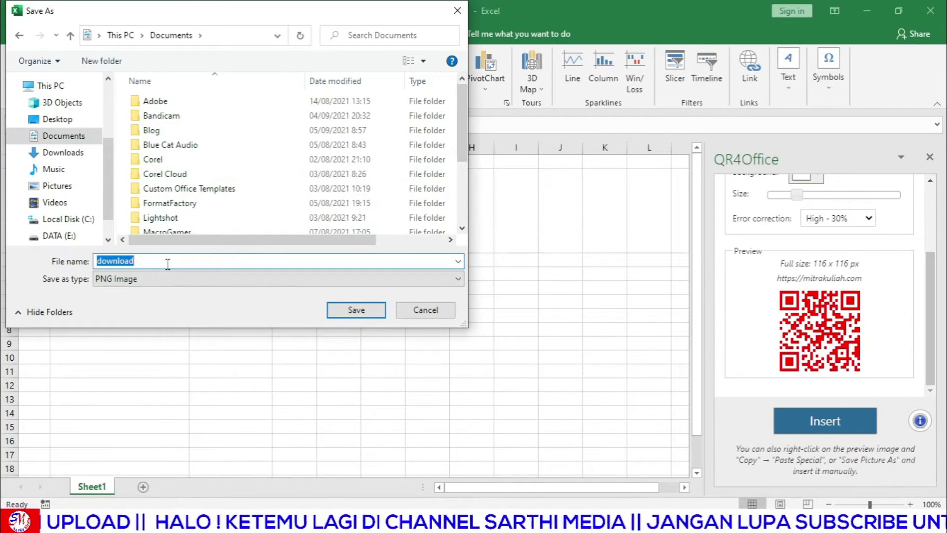
text(qr)
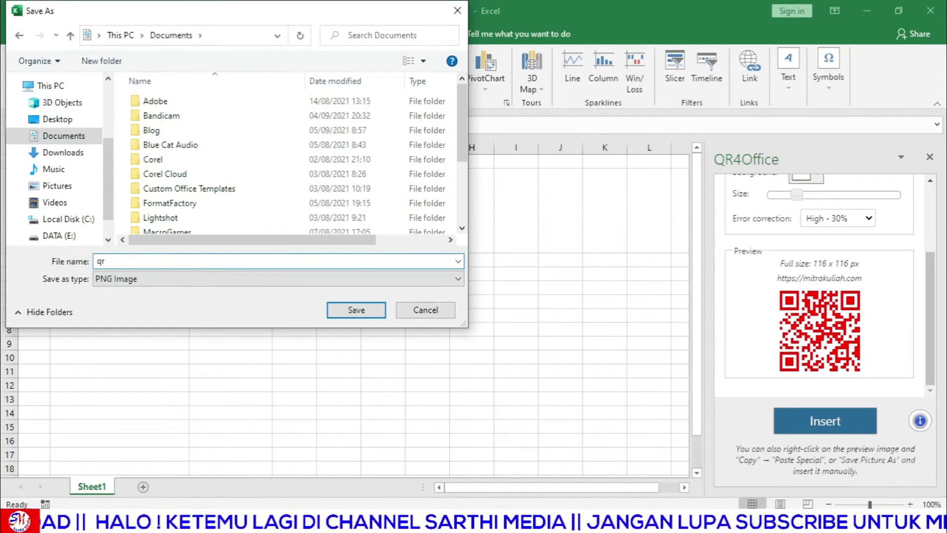
text( code)
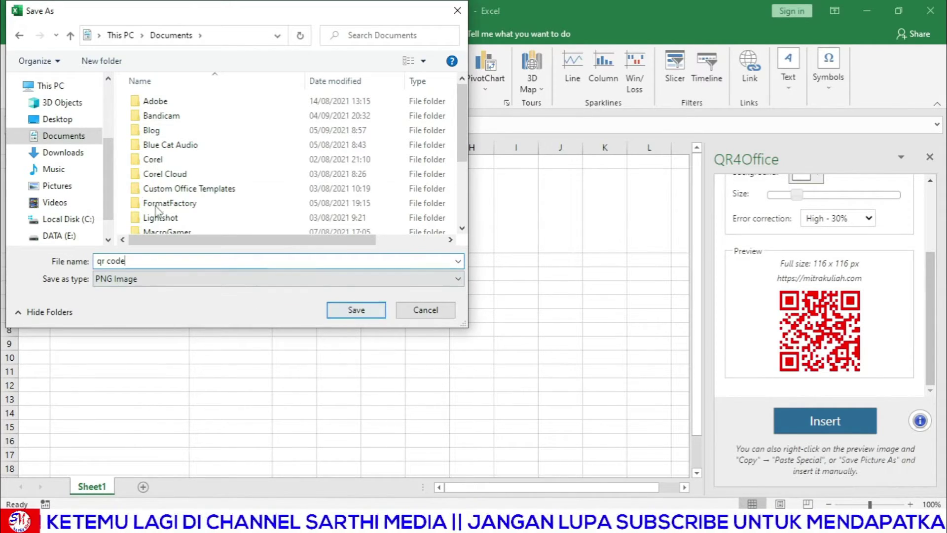
mouse_move(58, 119)
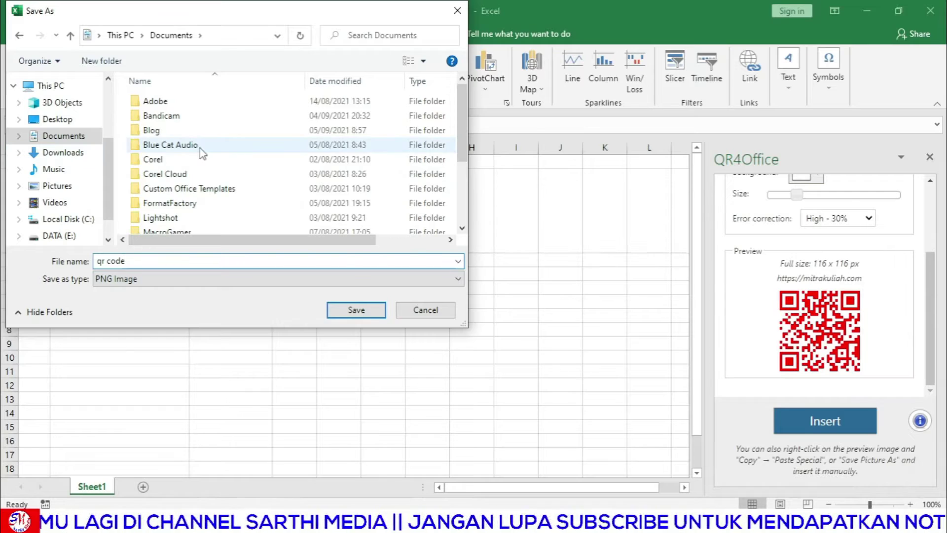
scroll(198, 173, down, 3)
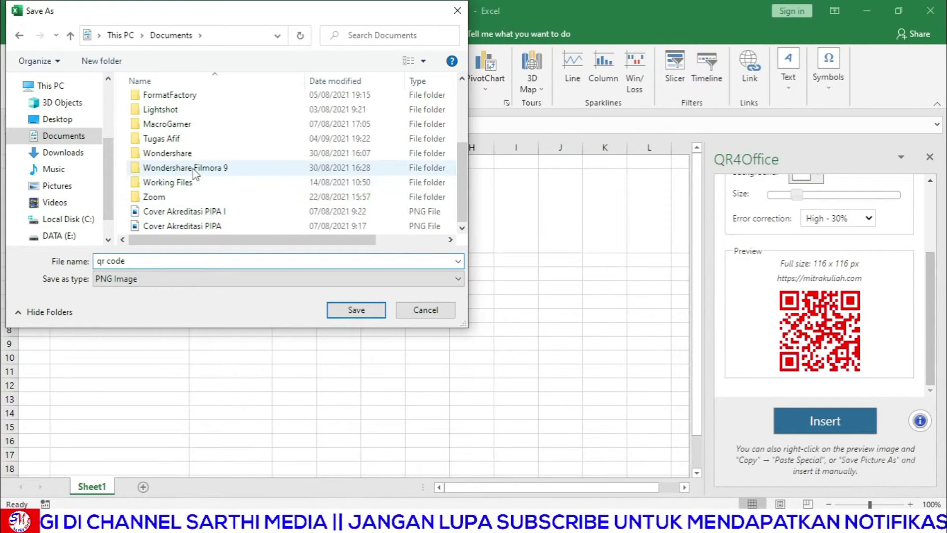
click(371, 310)
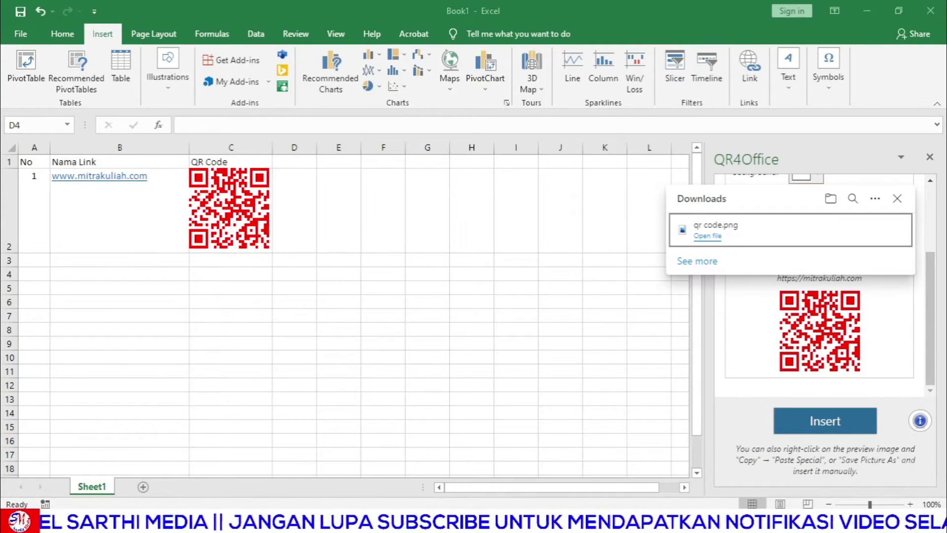
Open the 'qr code' PNG from Documents in Photos, zoom in to check it, then close Photos.
key(super+e)
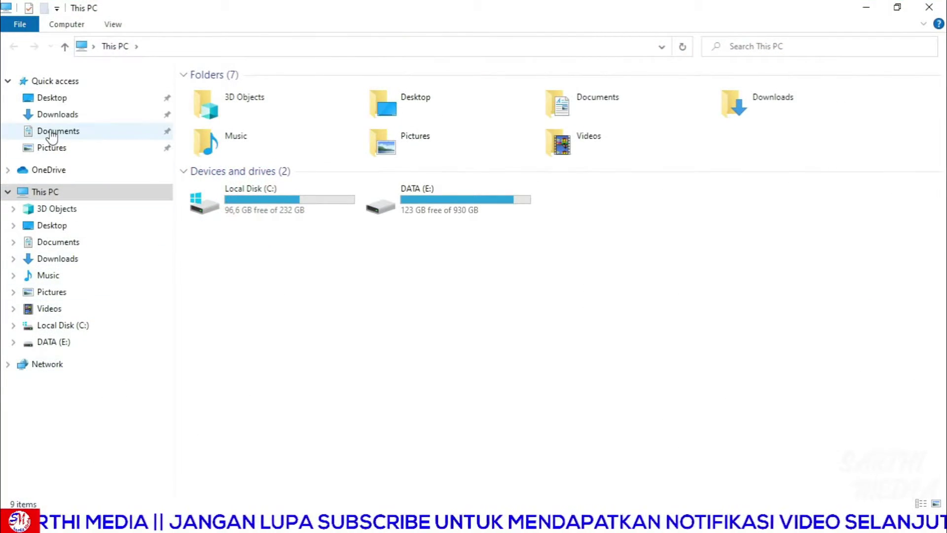
click(53, 132)
click(271, 398)
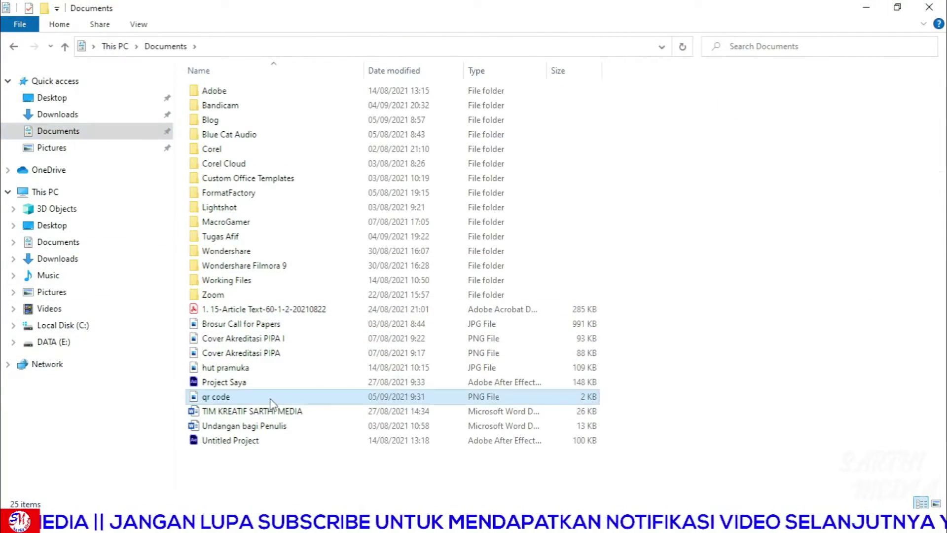
double_click(270, 398)
scroll(507, 269, up, 1)
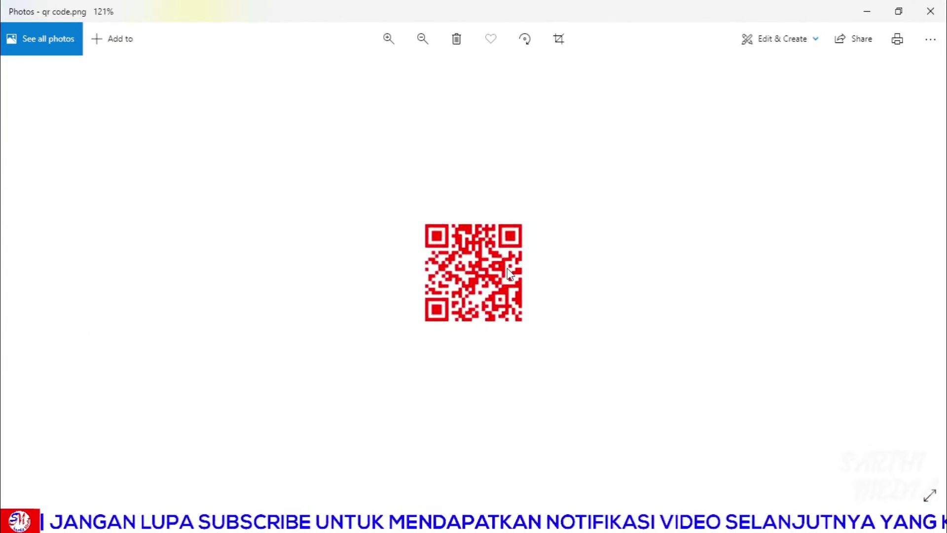
scroll(477, 269, up, 1)
scroll(476, 270, down, 1)
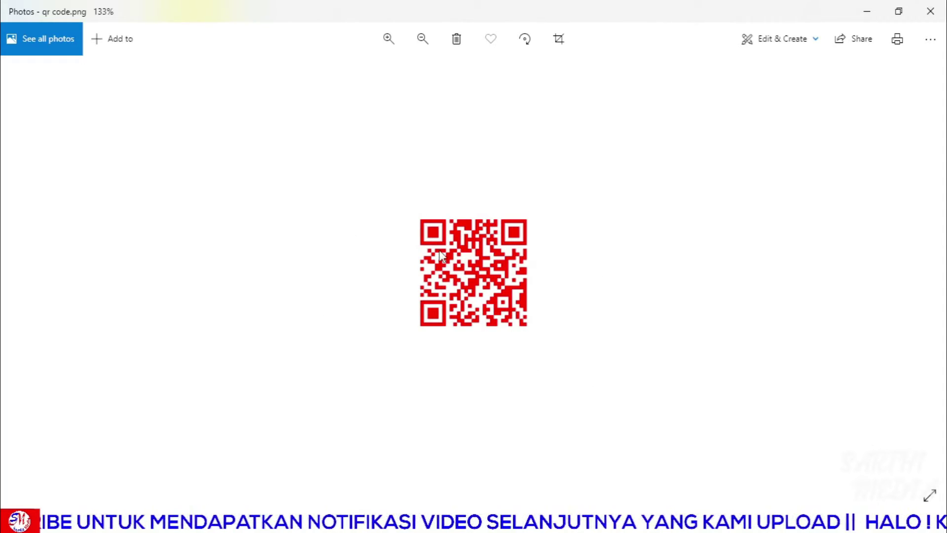
click(930, 11)
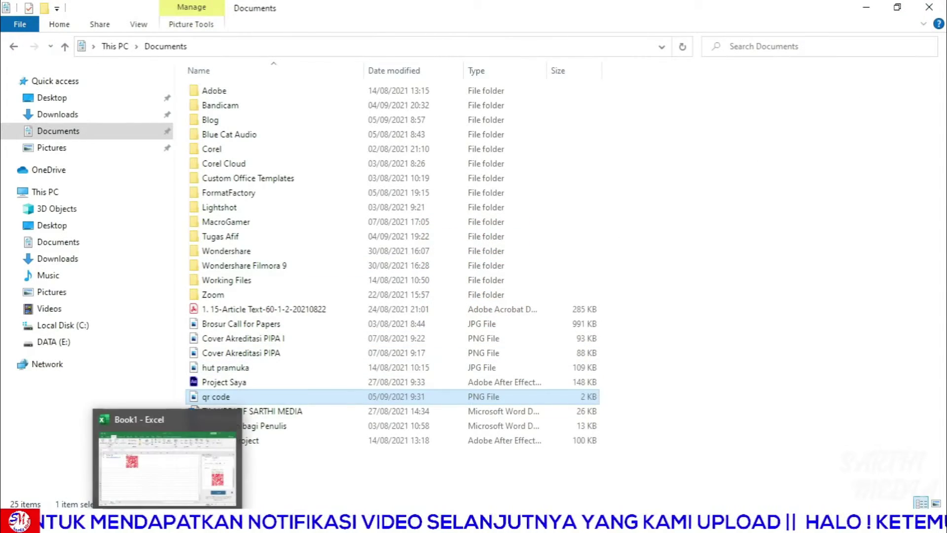
Return to Book1 in Excel, close the Downloads popup, and scroll QR4Office up to Options.
click(168, 456)
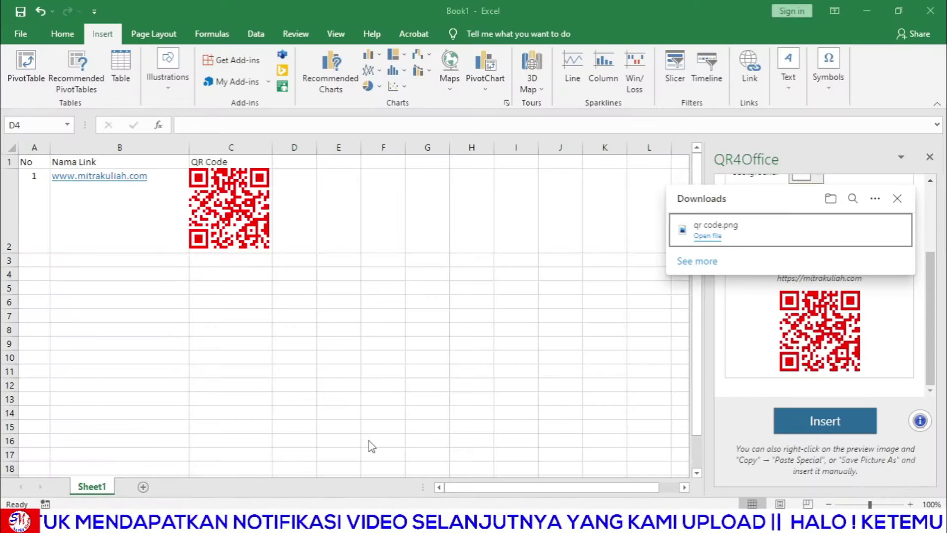
click(896, 198)
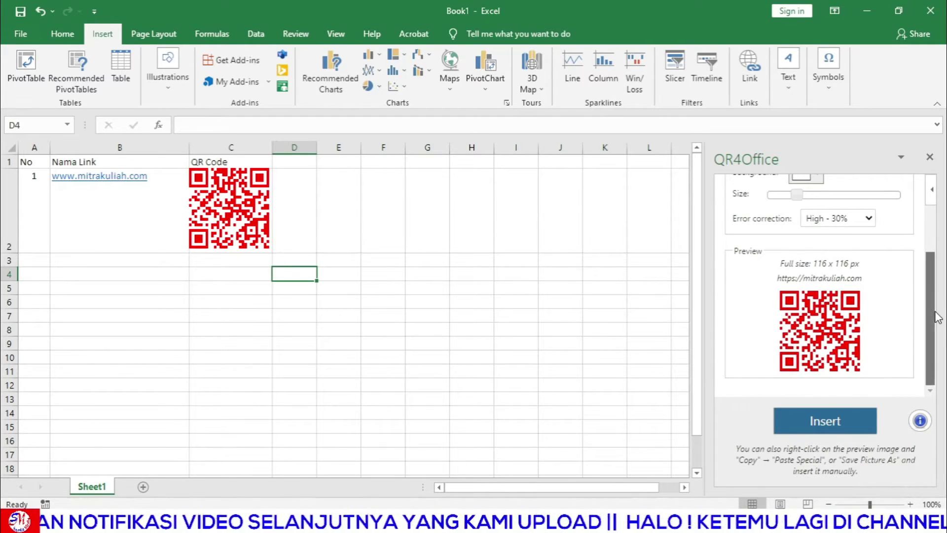
drag(930, 316, 930, 276)
click(491, 290)
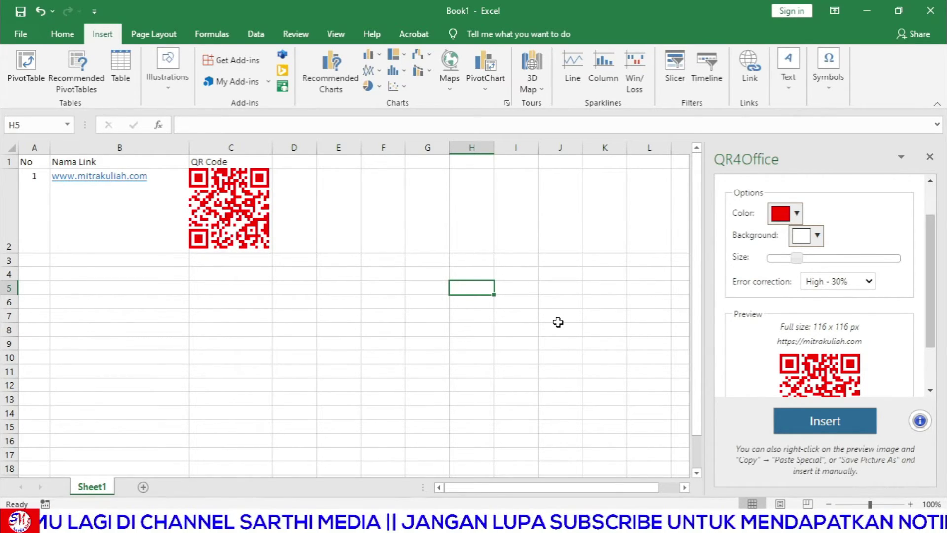
click(557, 322)
click(499, 387)
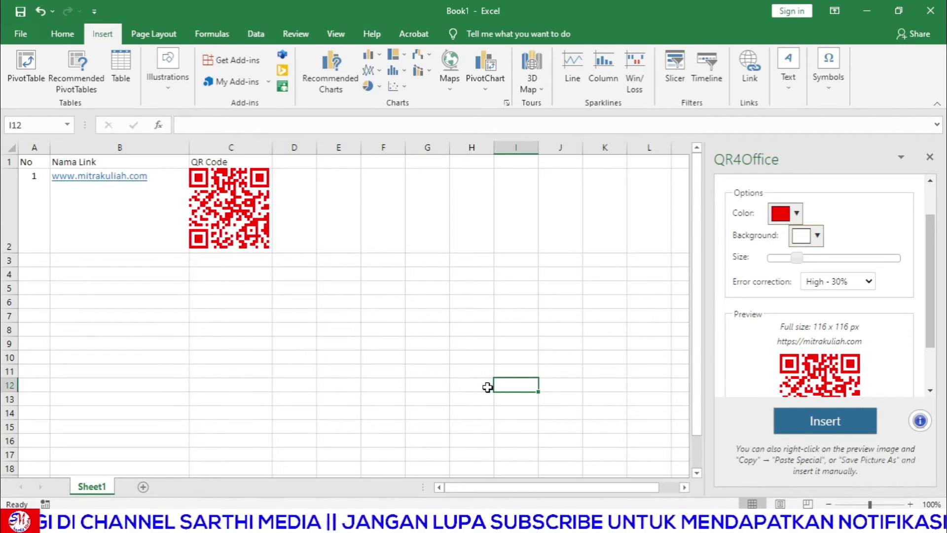